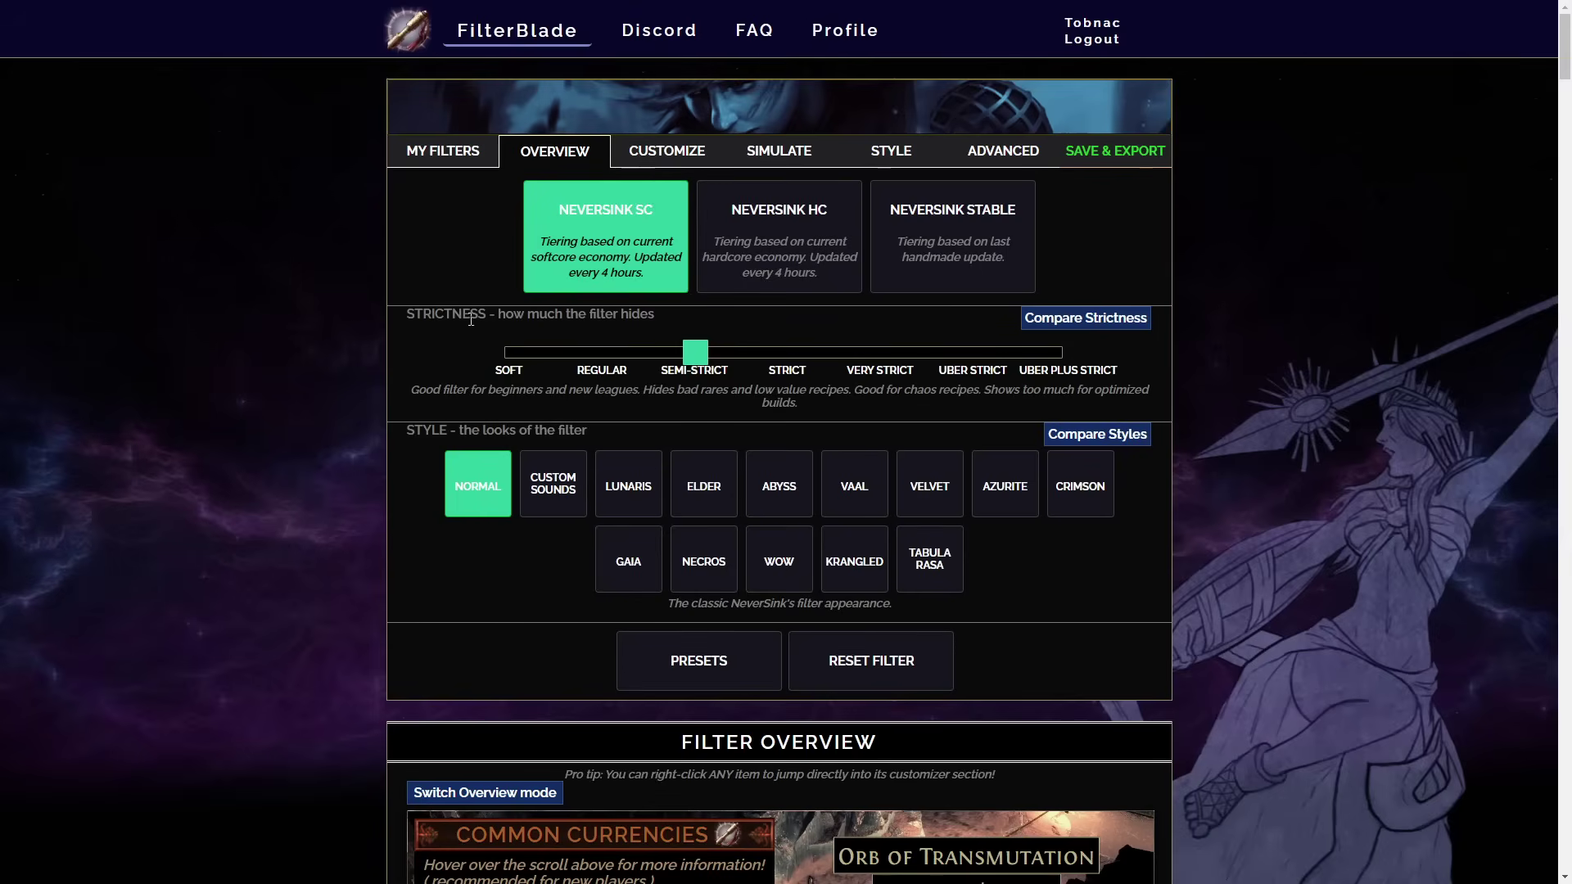
- Set the filter strictness to Very Strict with the Vaal style
drag(695, 353, 868, 358)
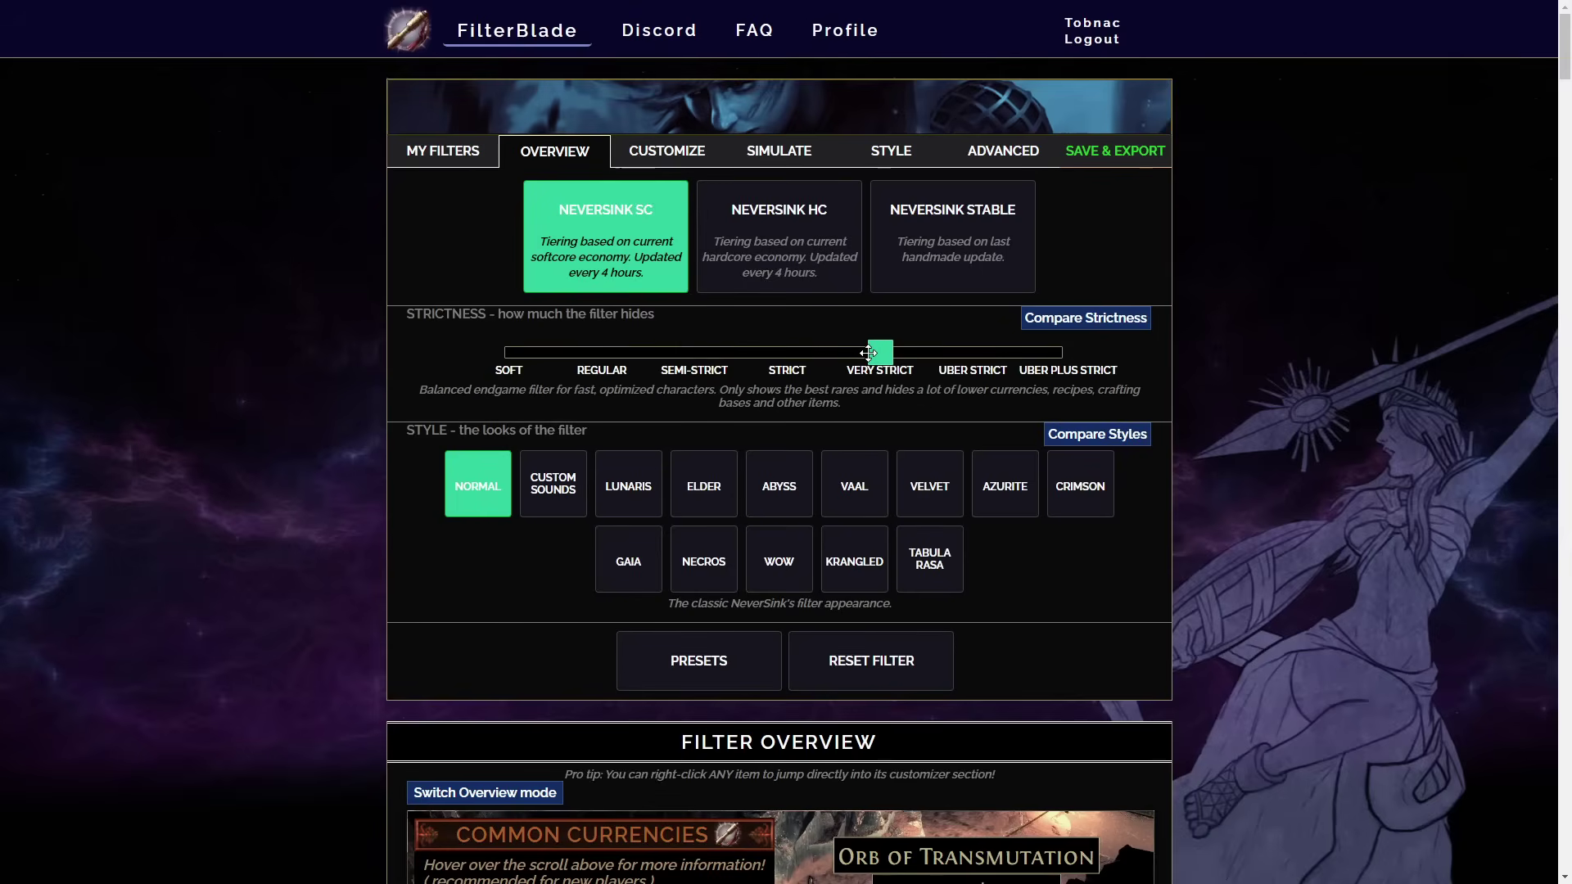
click(848, 491)
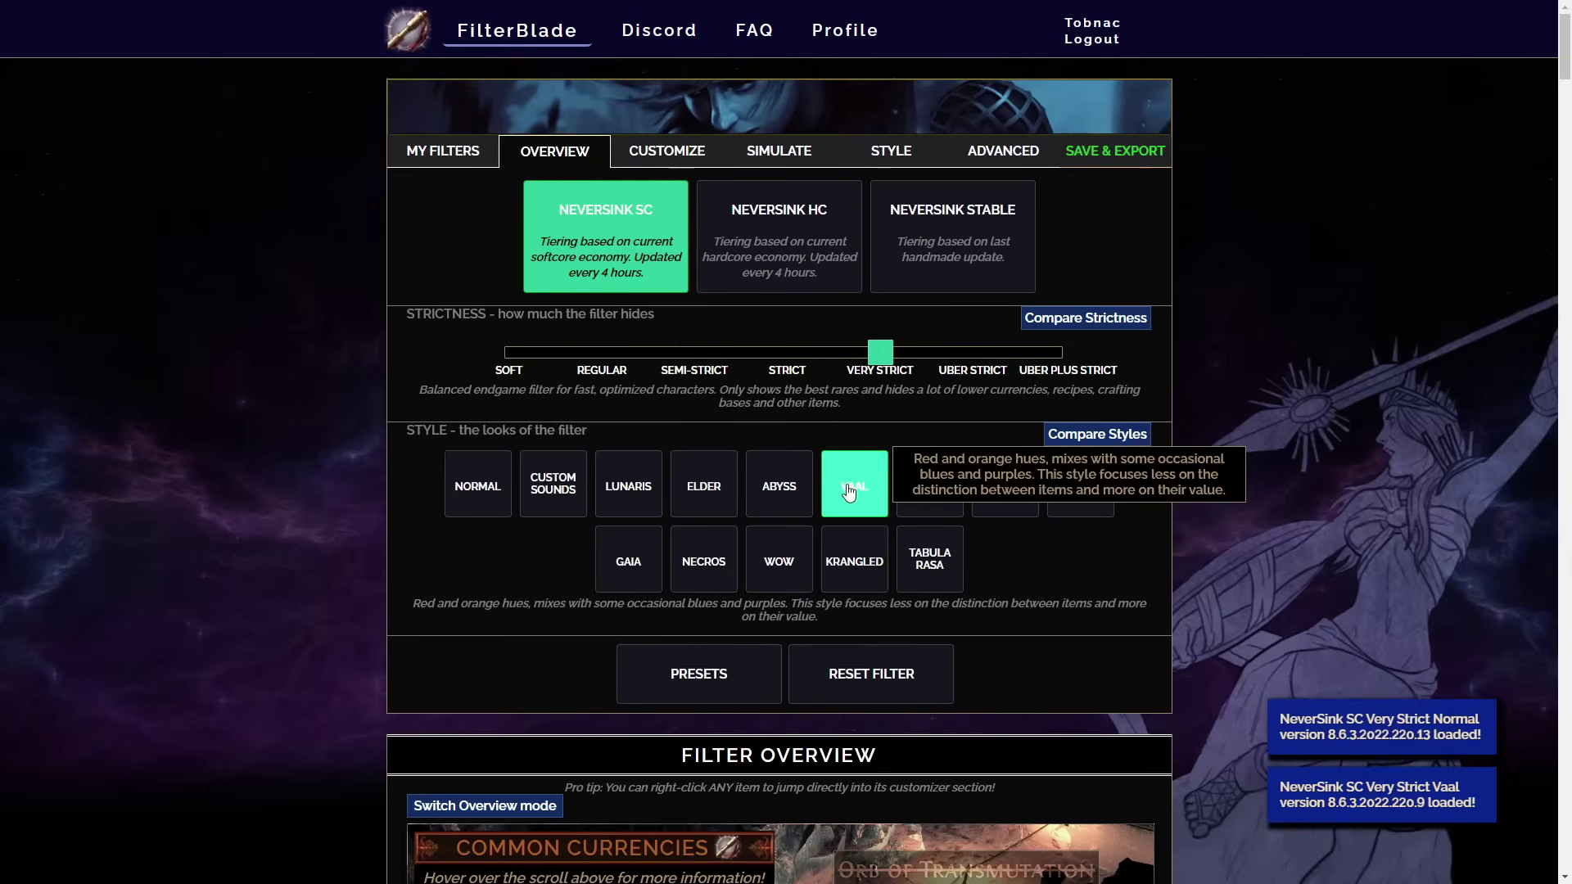
click(659, 158)
- Turn off all Gemcutter's Prism vendor recipe rules and start a customizer search
click(550, 334)
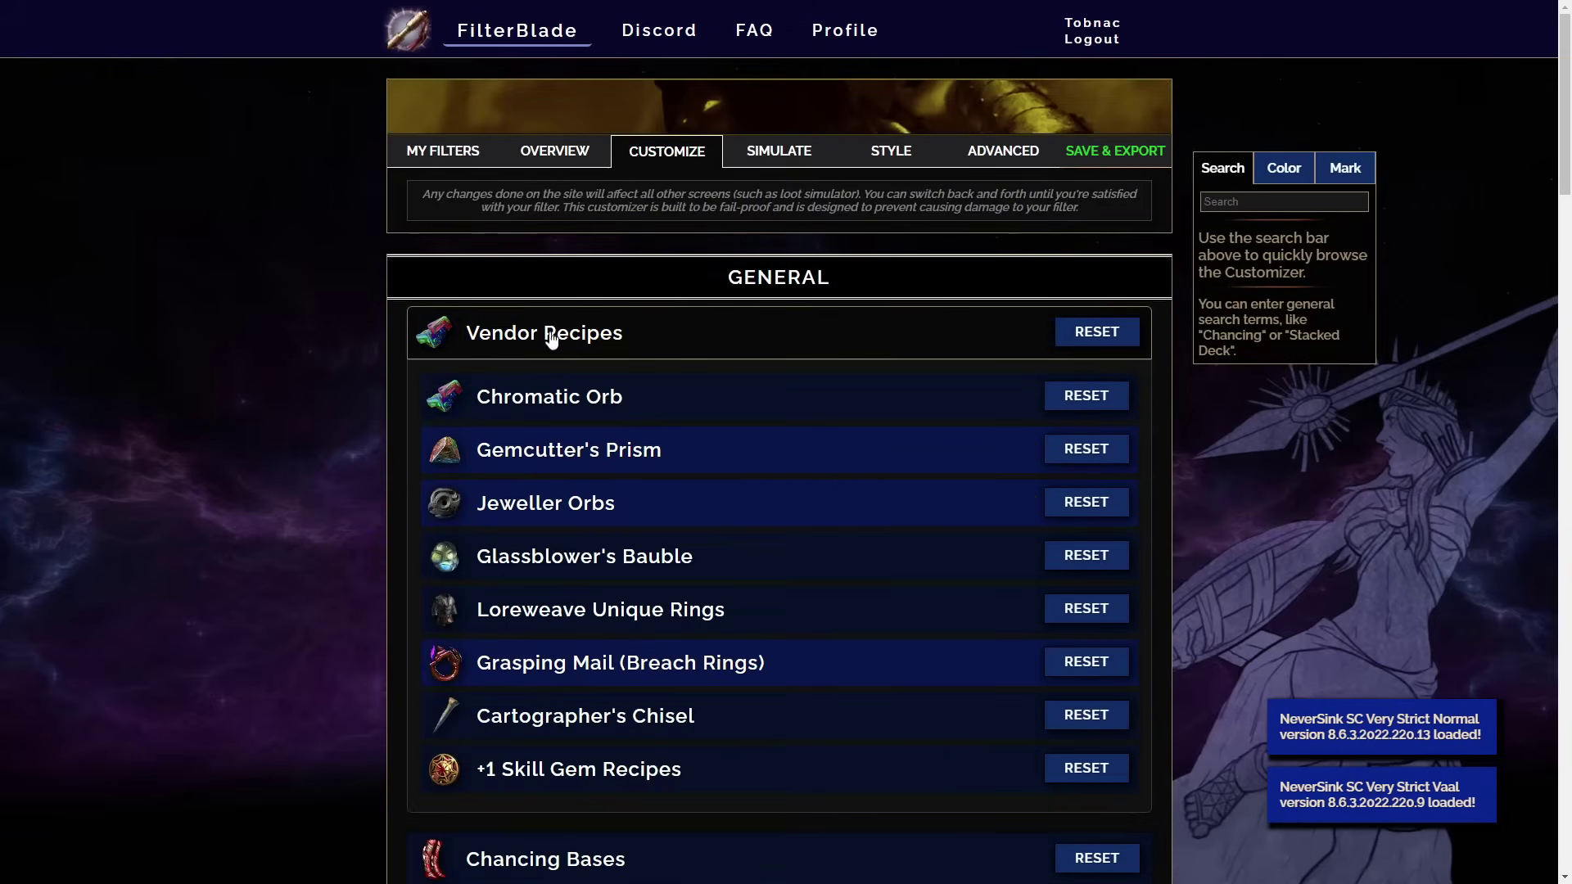
right_click(610, 458)
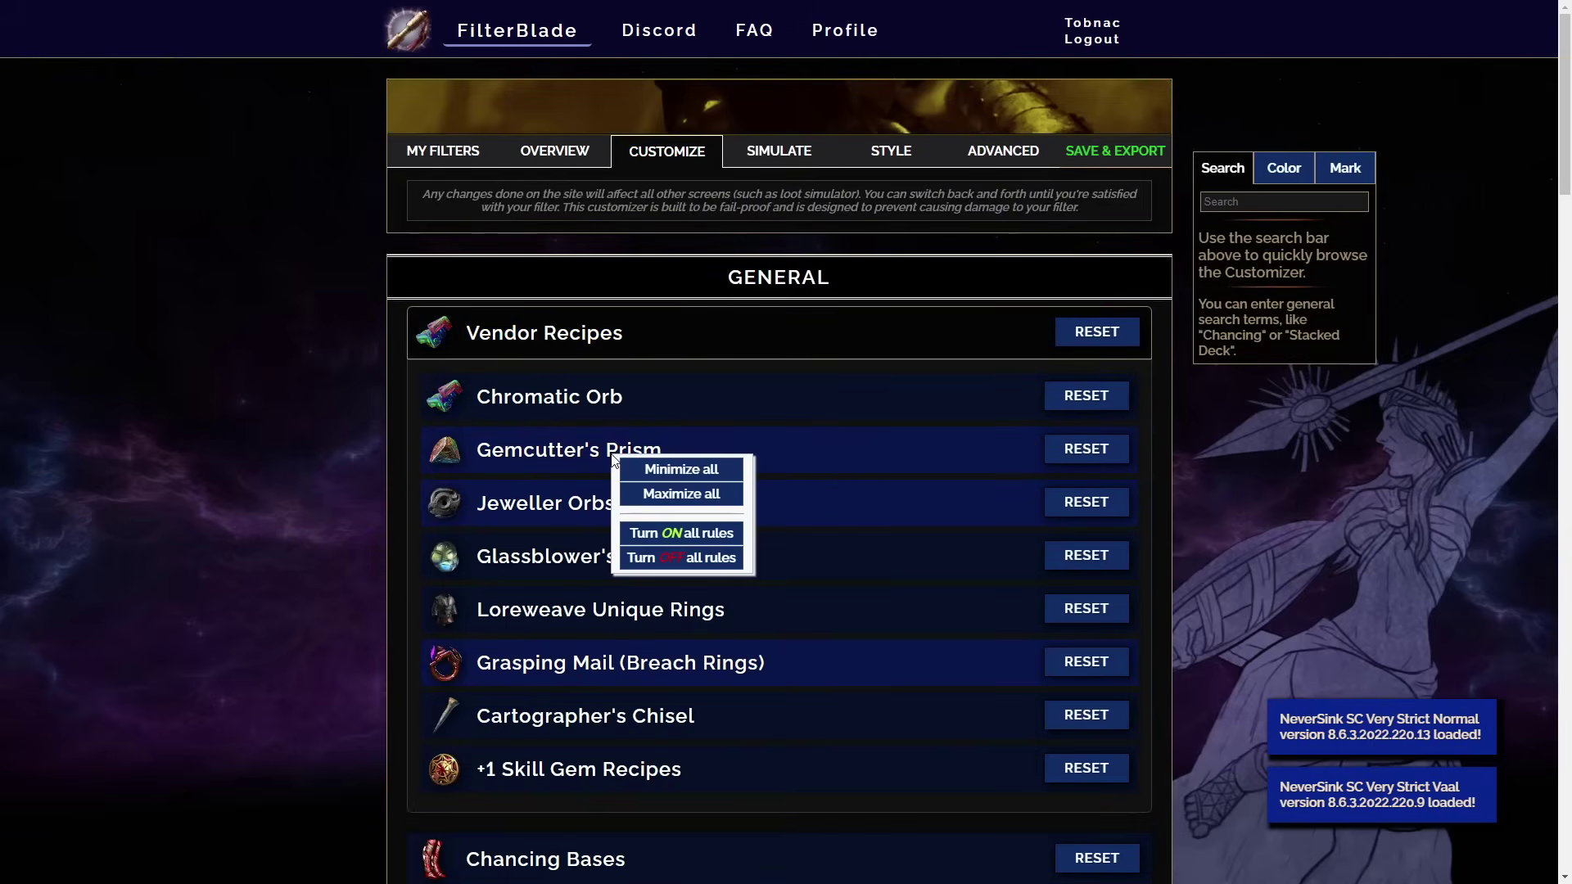
click(682, 563)
scroll(164, 358, down, 1)
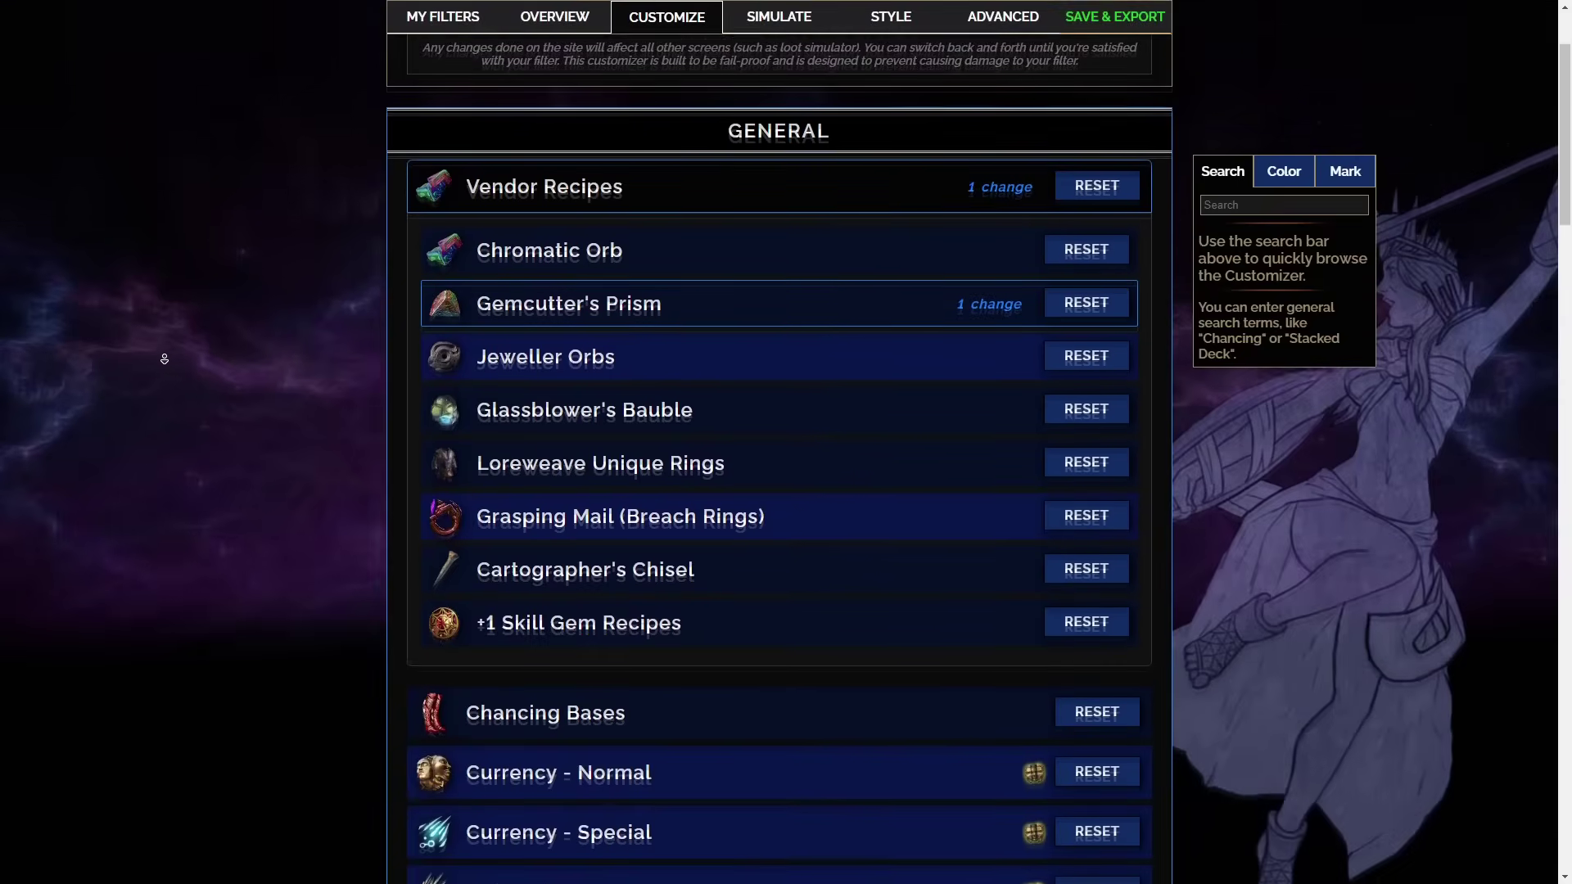
scroll(164, 359, down, 1)
scroll(163, 359, down, 1)
scroll(163, 360, down, 1)
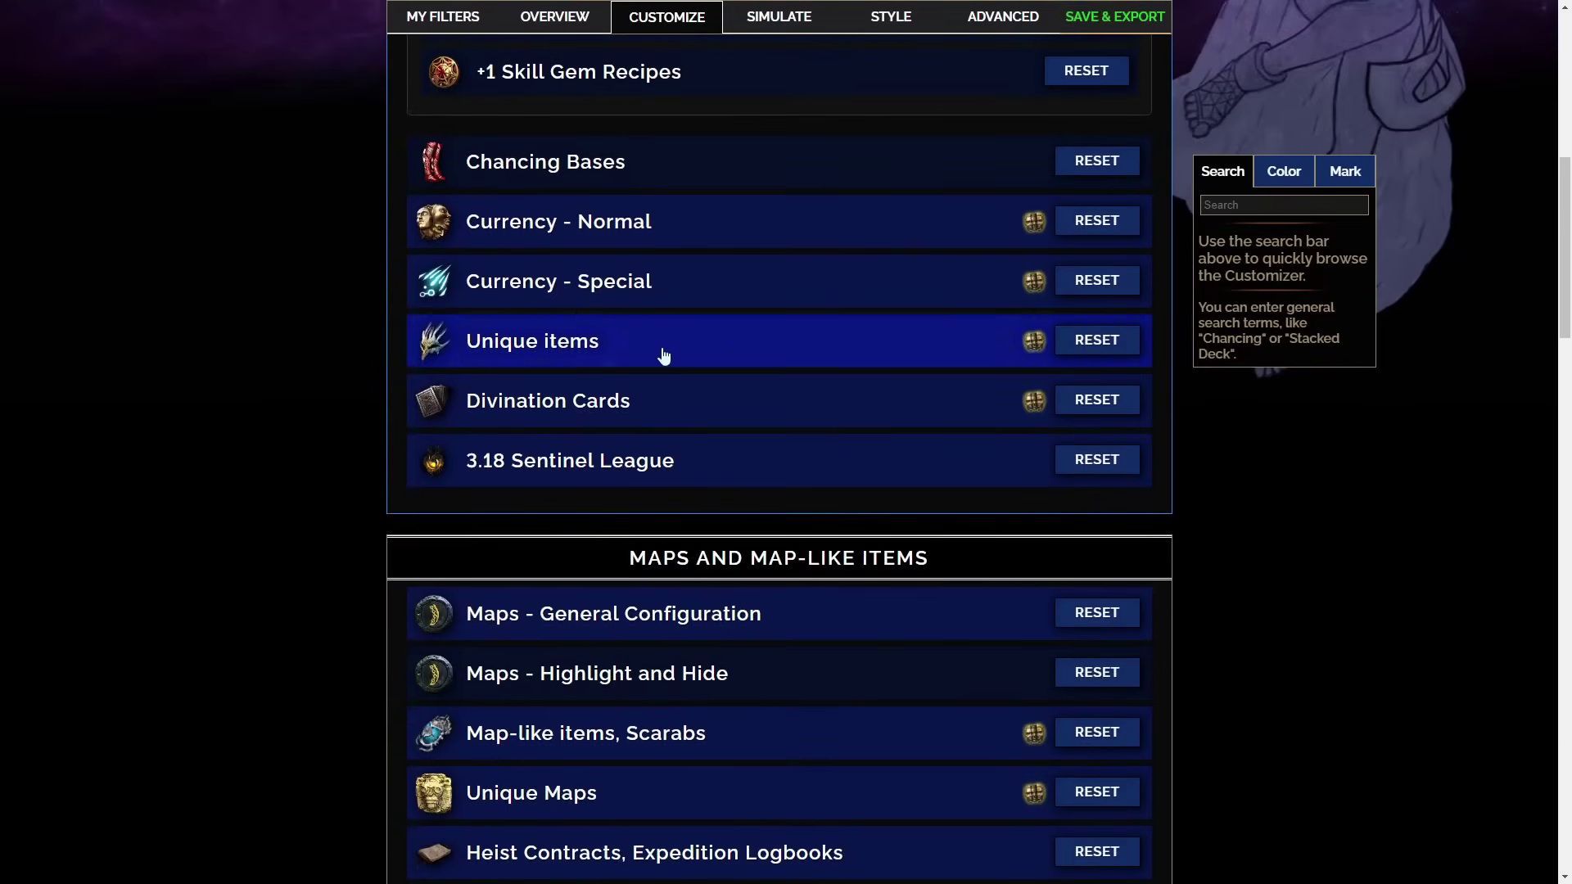
click(1232, 210)
text(Stacked Deck)
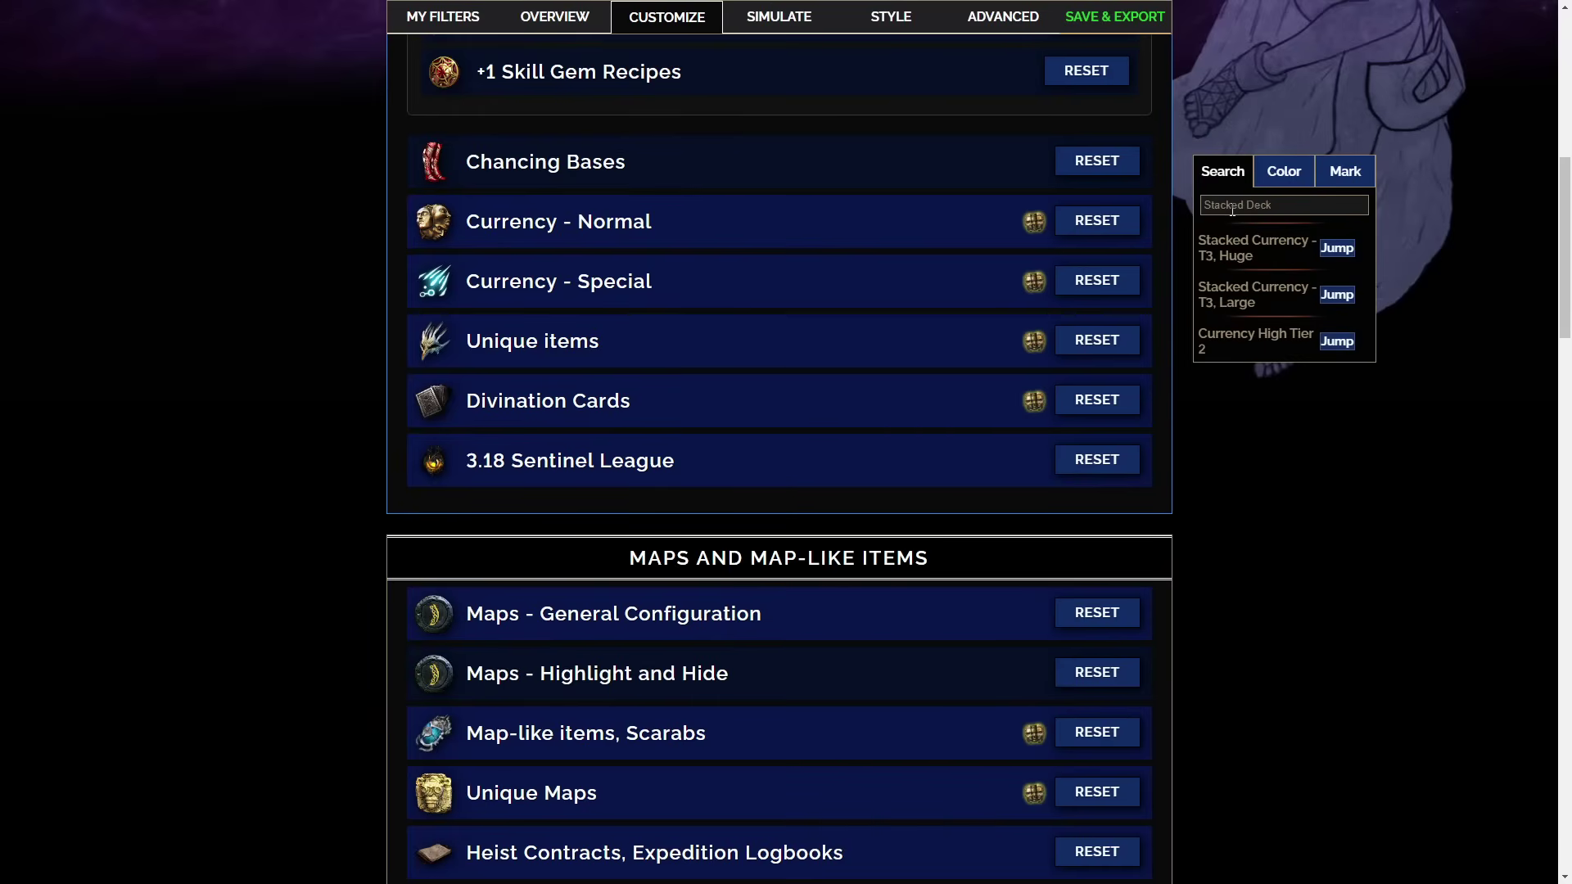
- Jump to Currency High Tier 2 and authorize FilterBlade's access to the Path of Exile account
click(1337, 341)
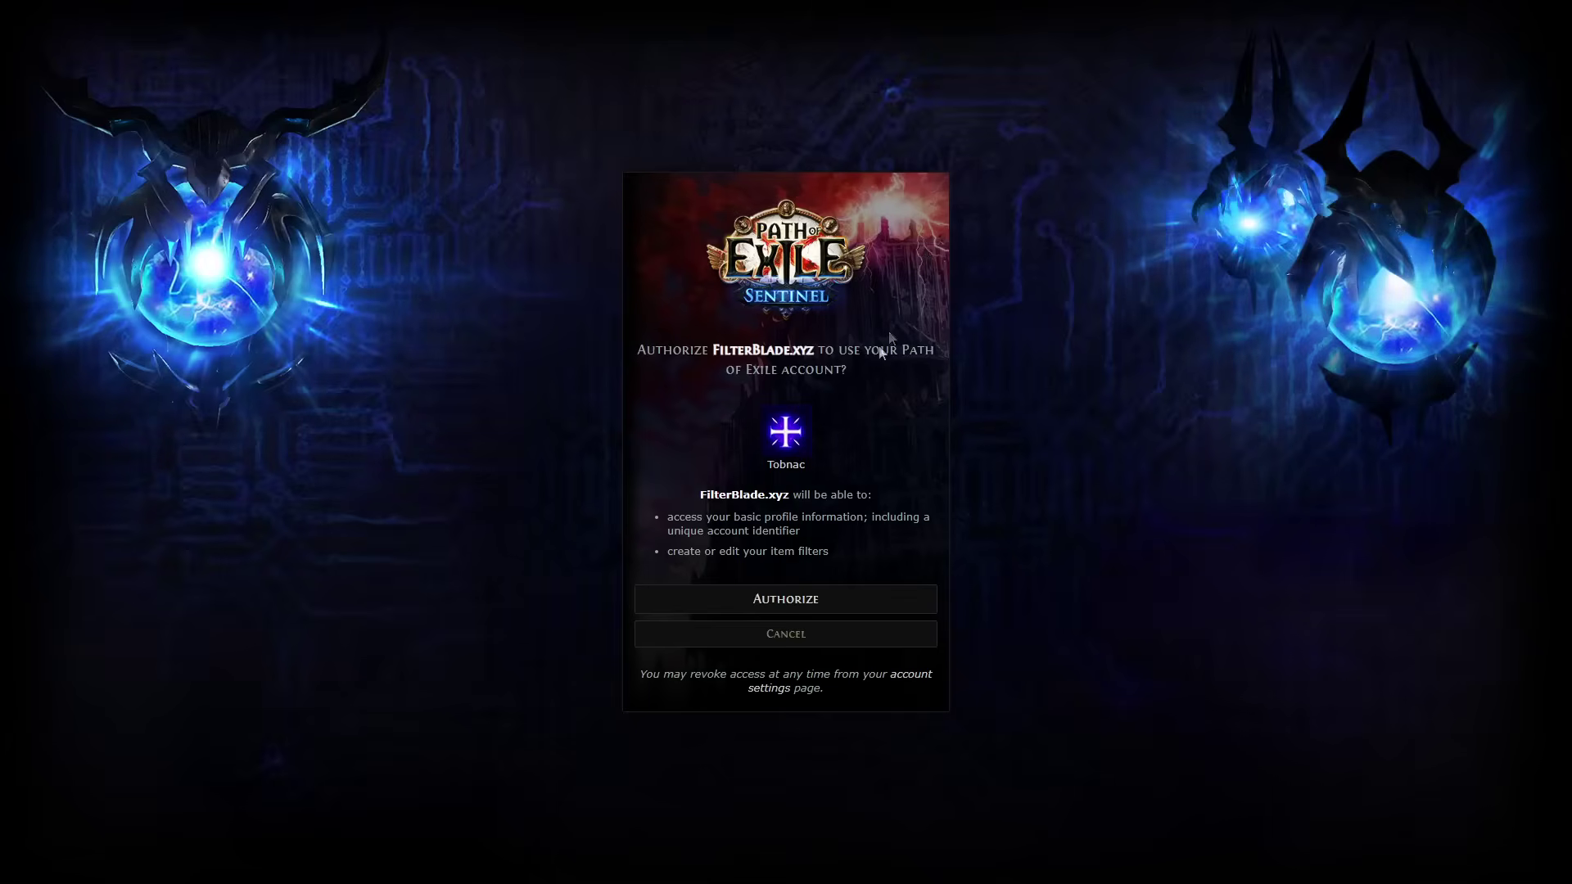
click(804, 608)
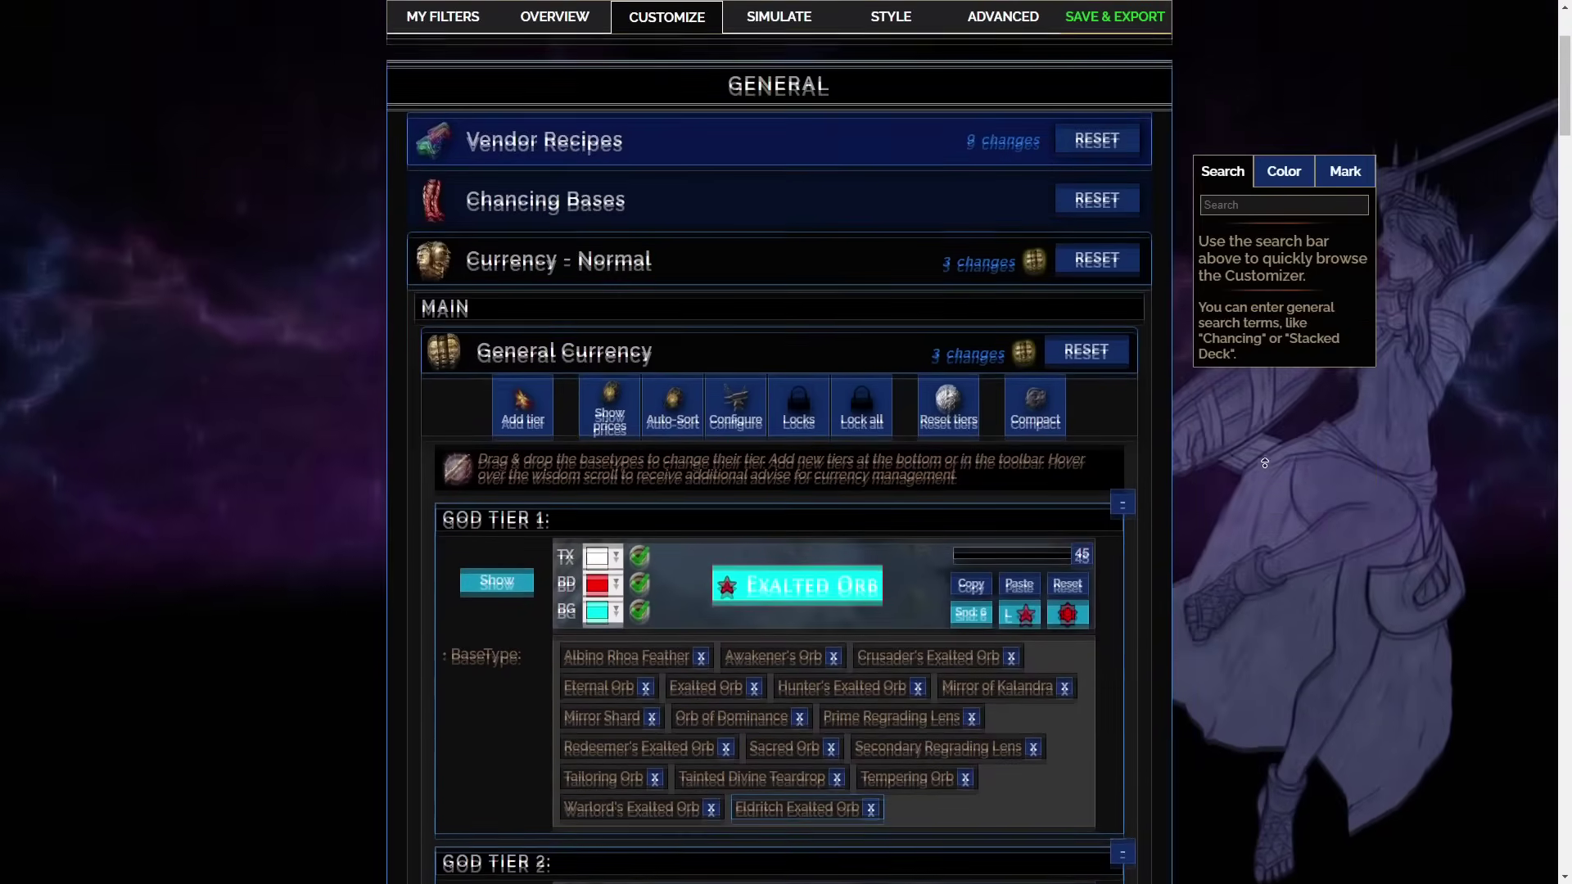
scroll(1263, 463, up, 3)
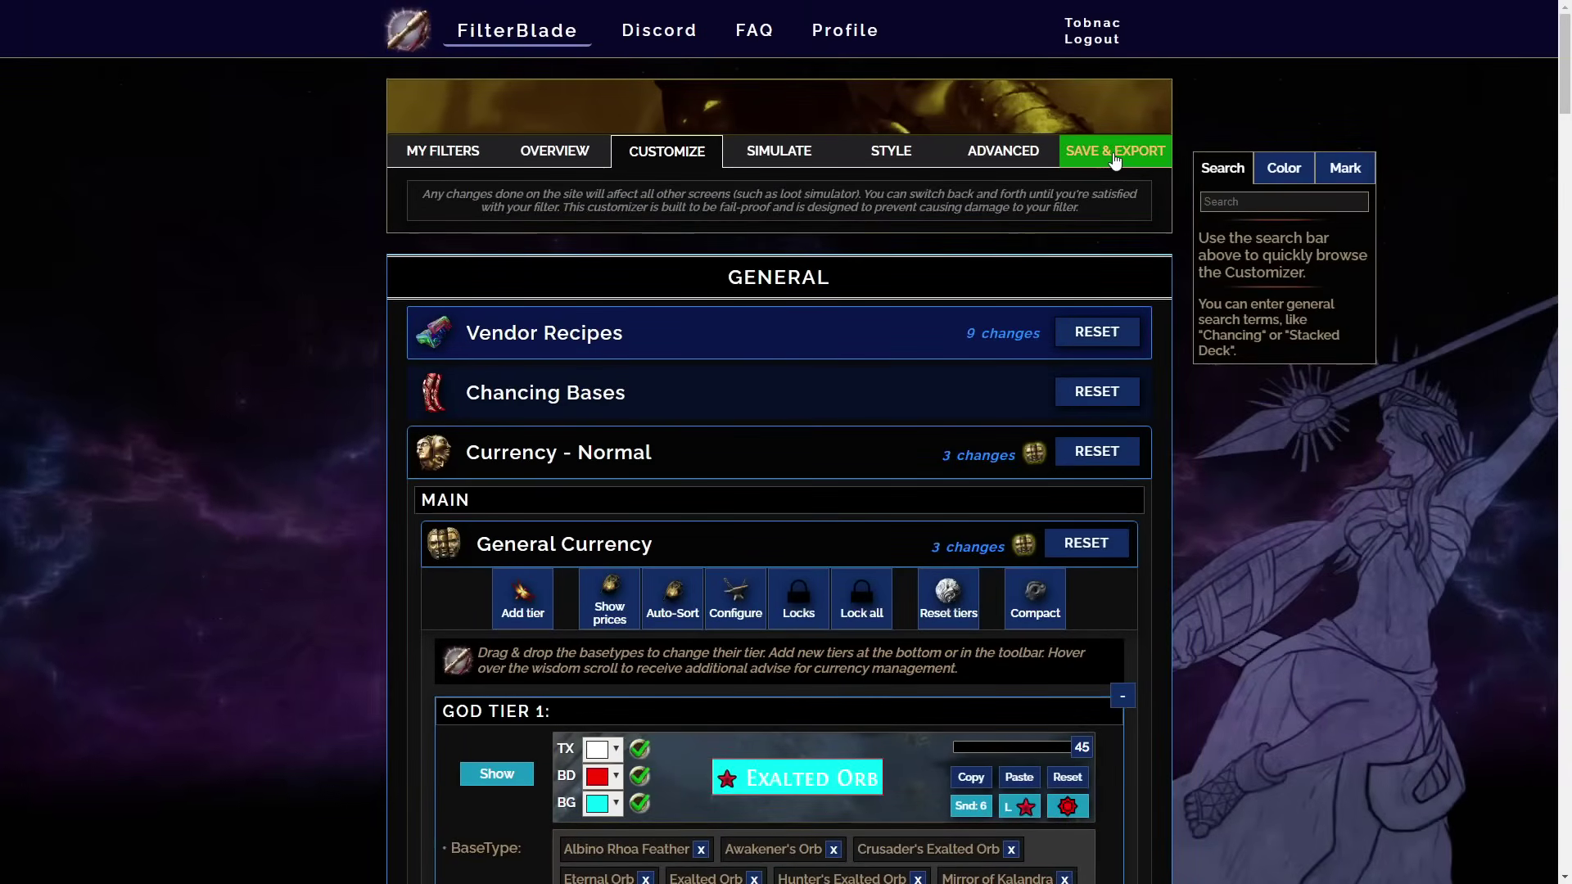
- Name the filter 'My new filter' under Save & Export and continue to the export step
click(1114, 151)
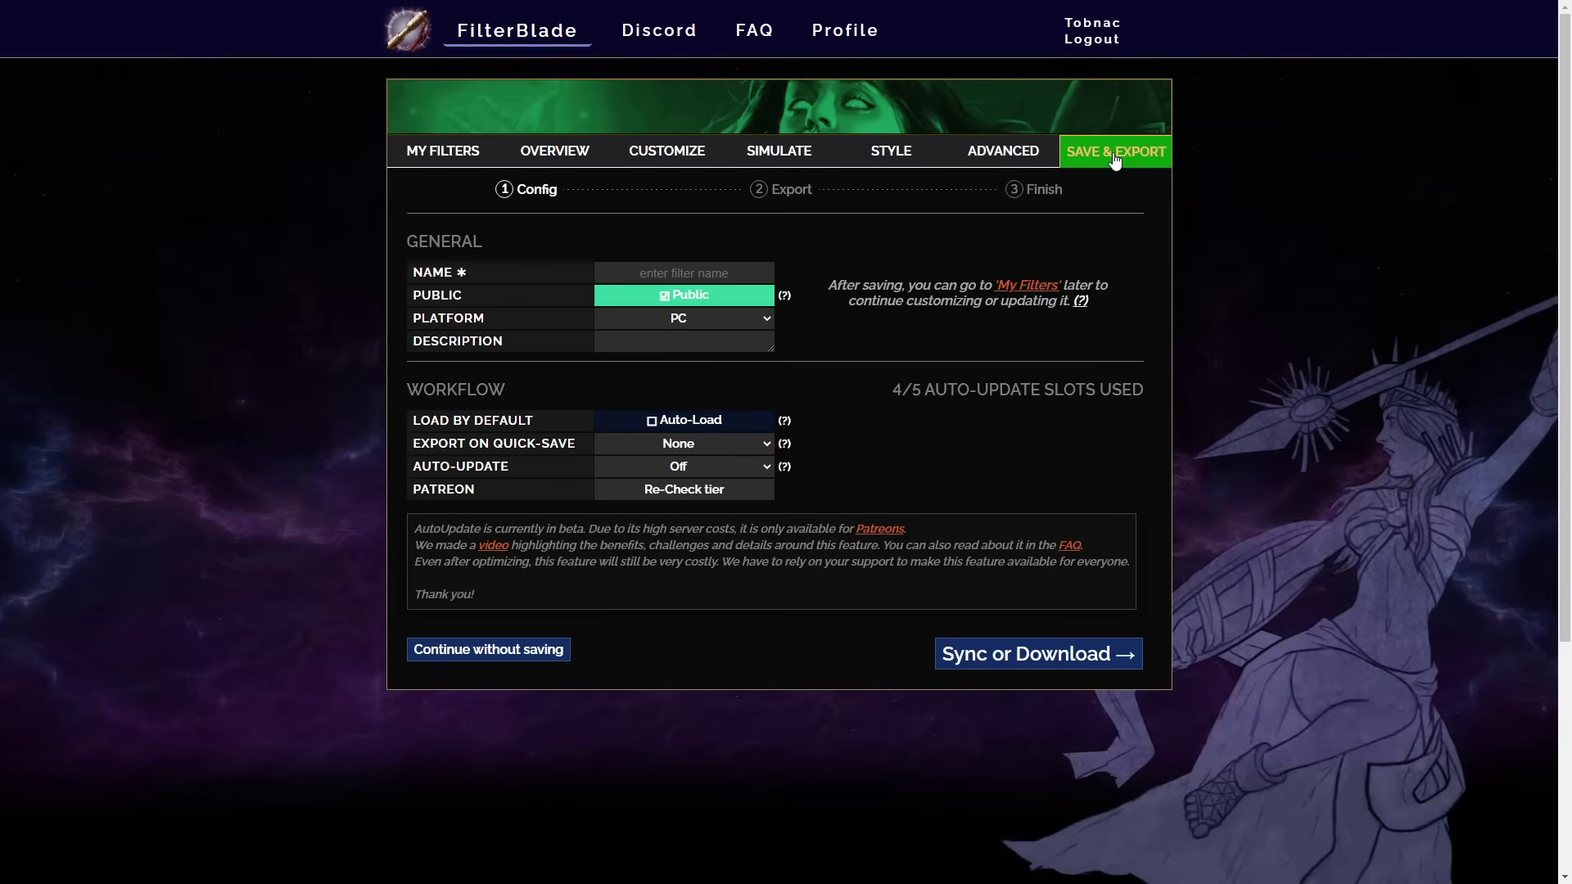
click(715, 275)
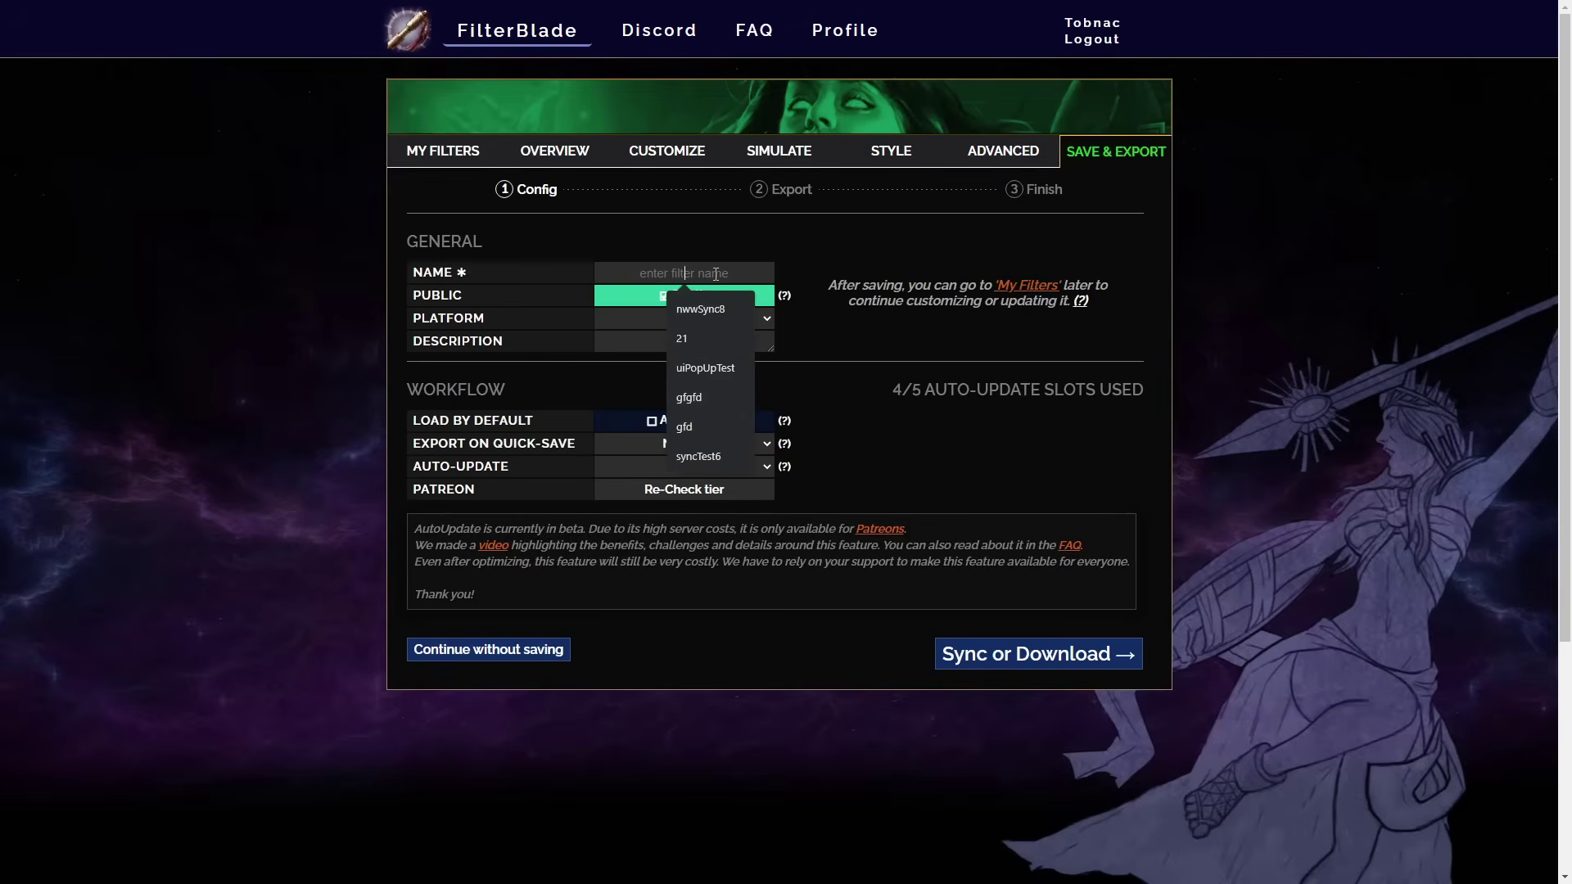
text(My new fi)
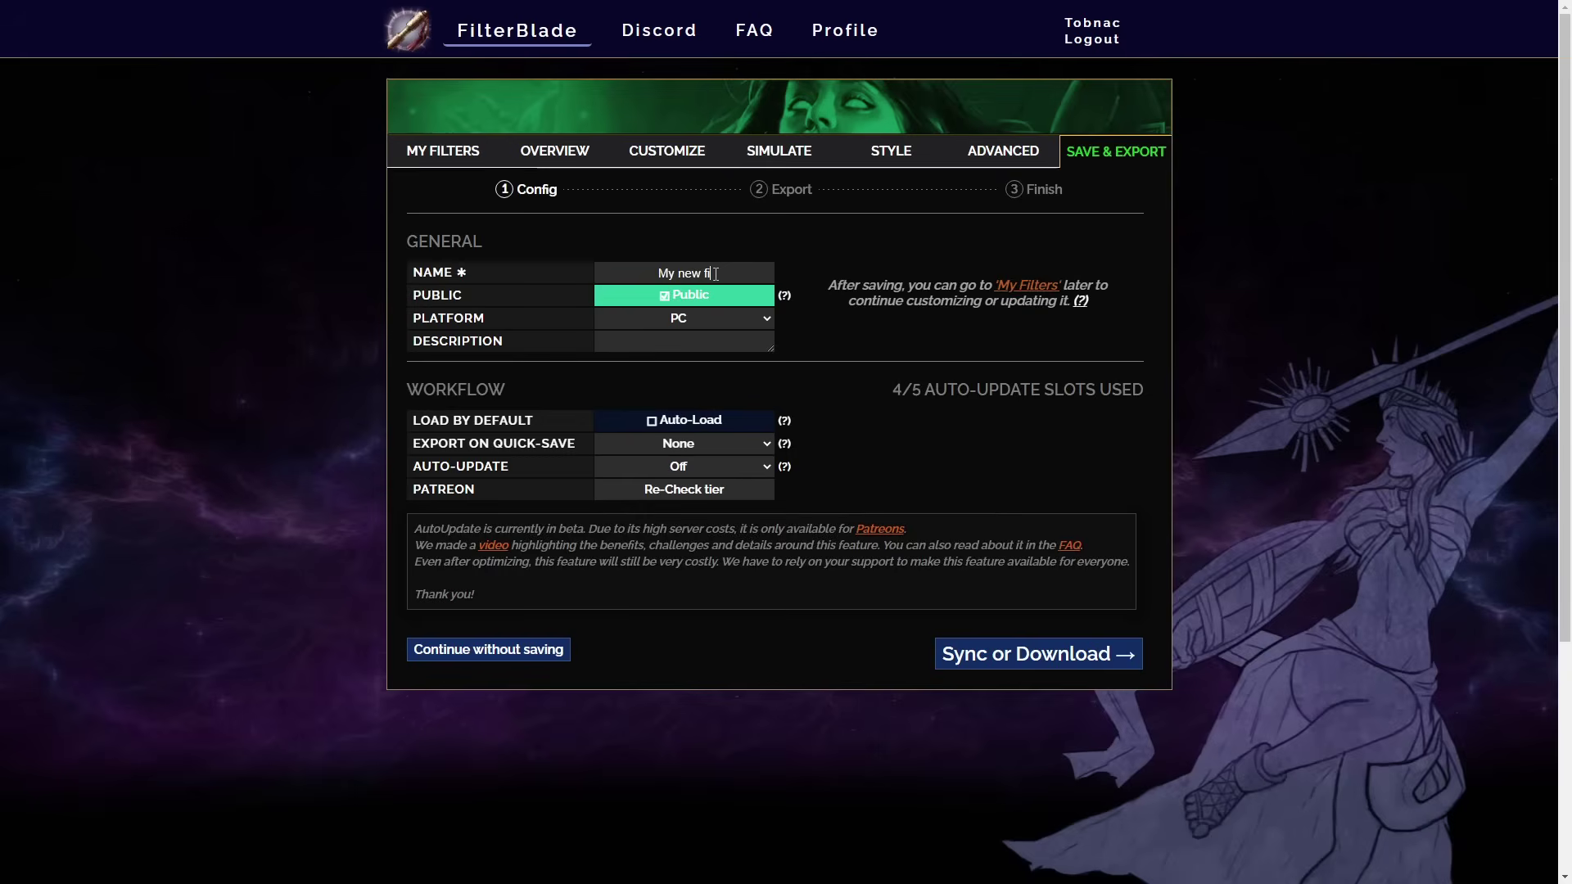
text(lter)
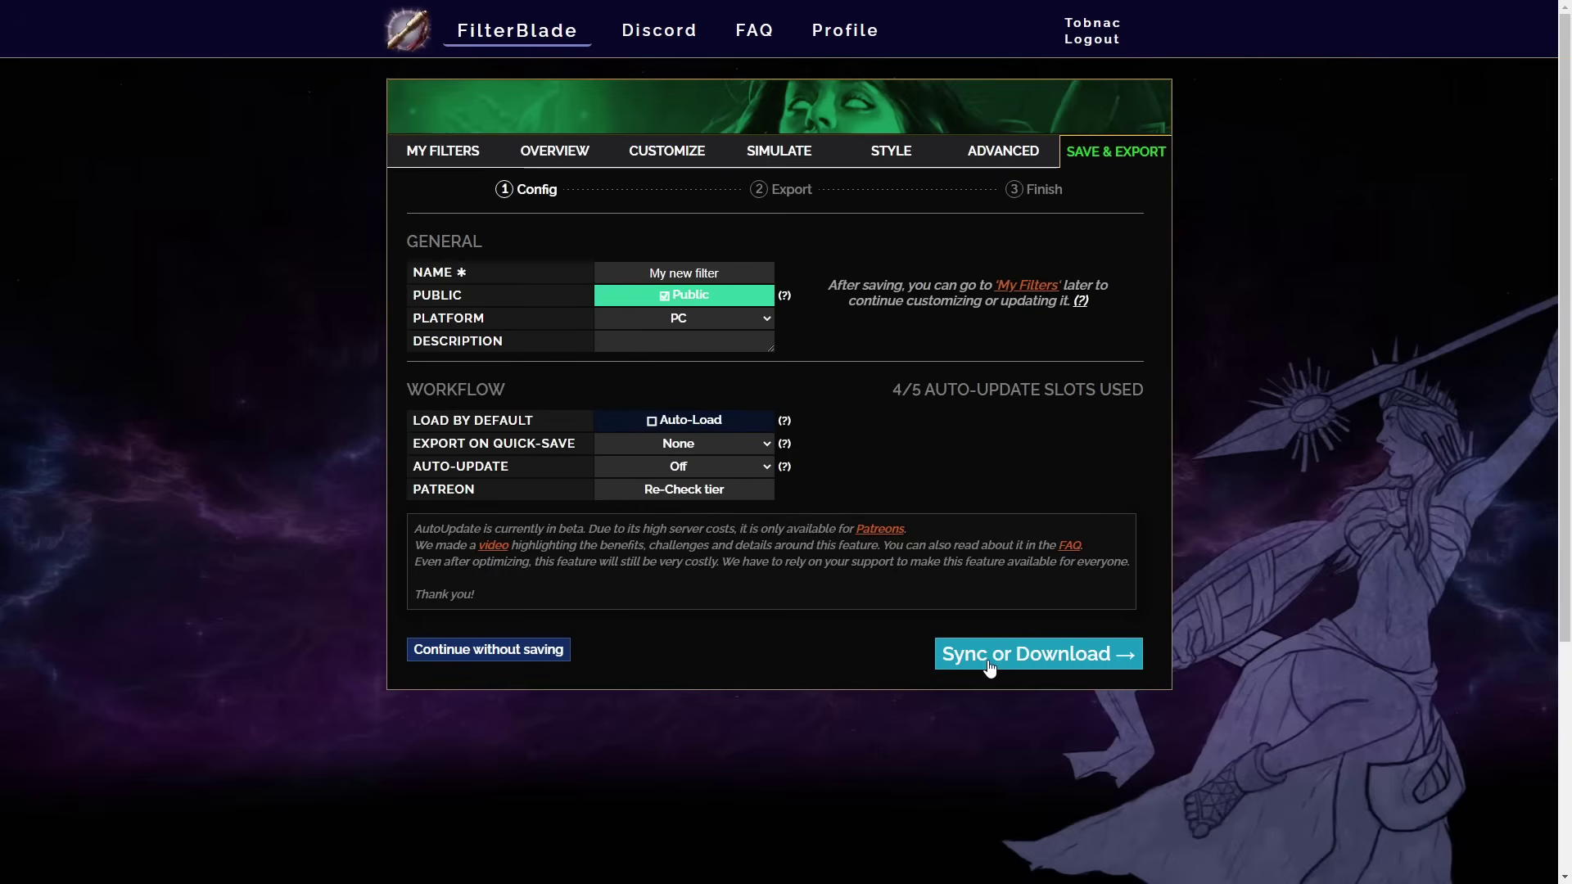
click(989, 661)
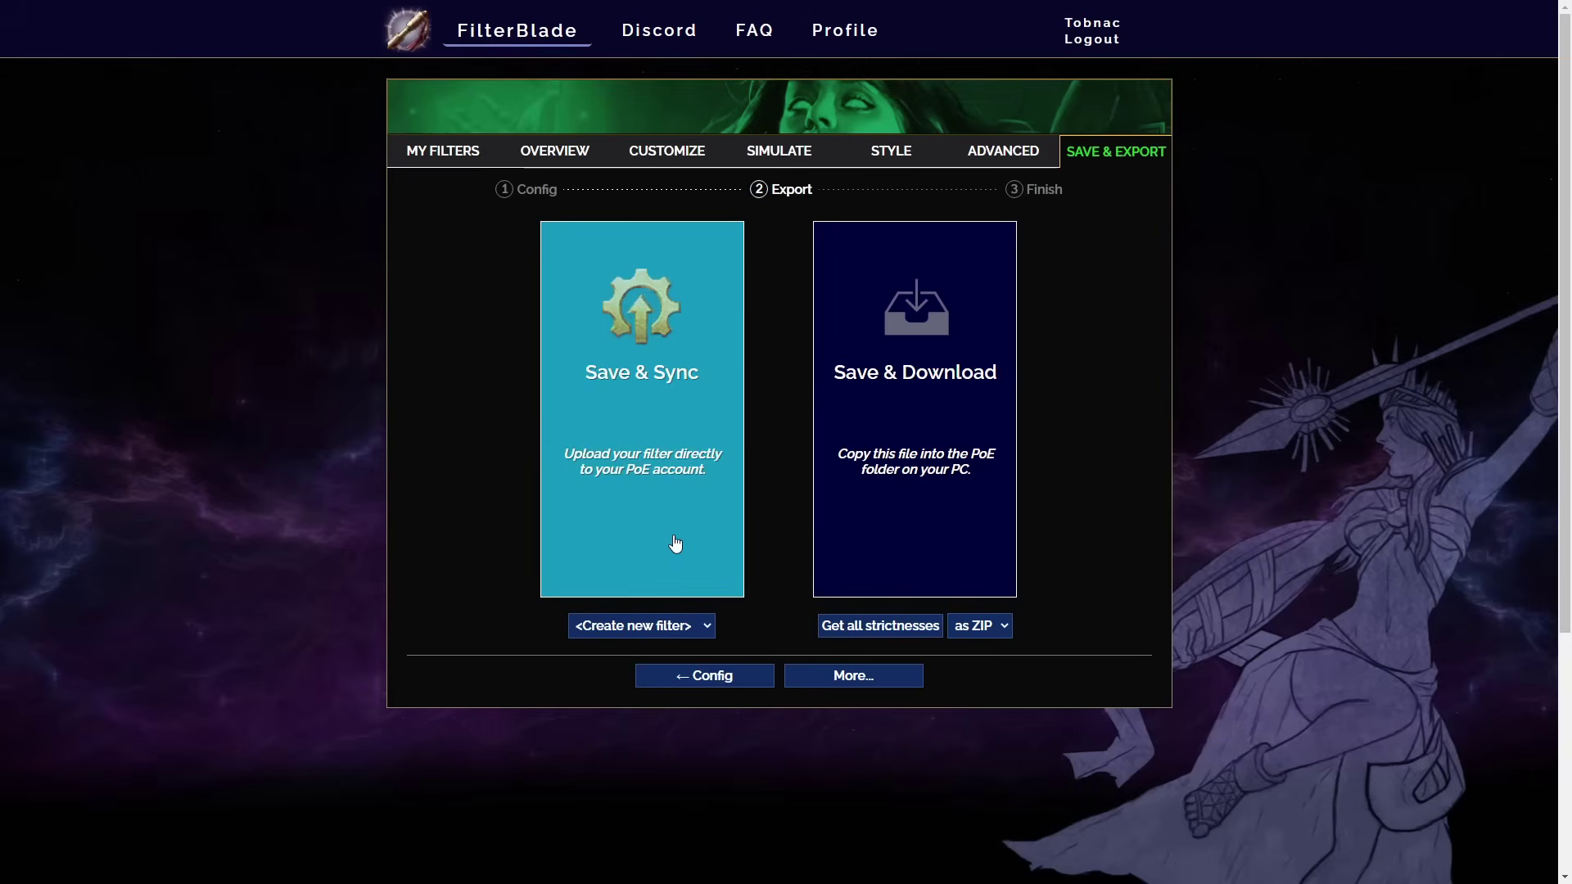
- Choose Save & Sync to upload 'My new filter' to the Path of Exile account
click(673, 545)
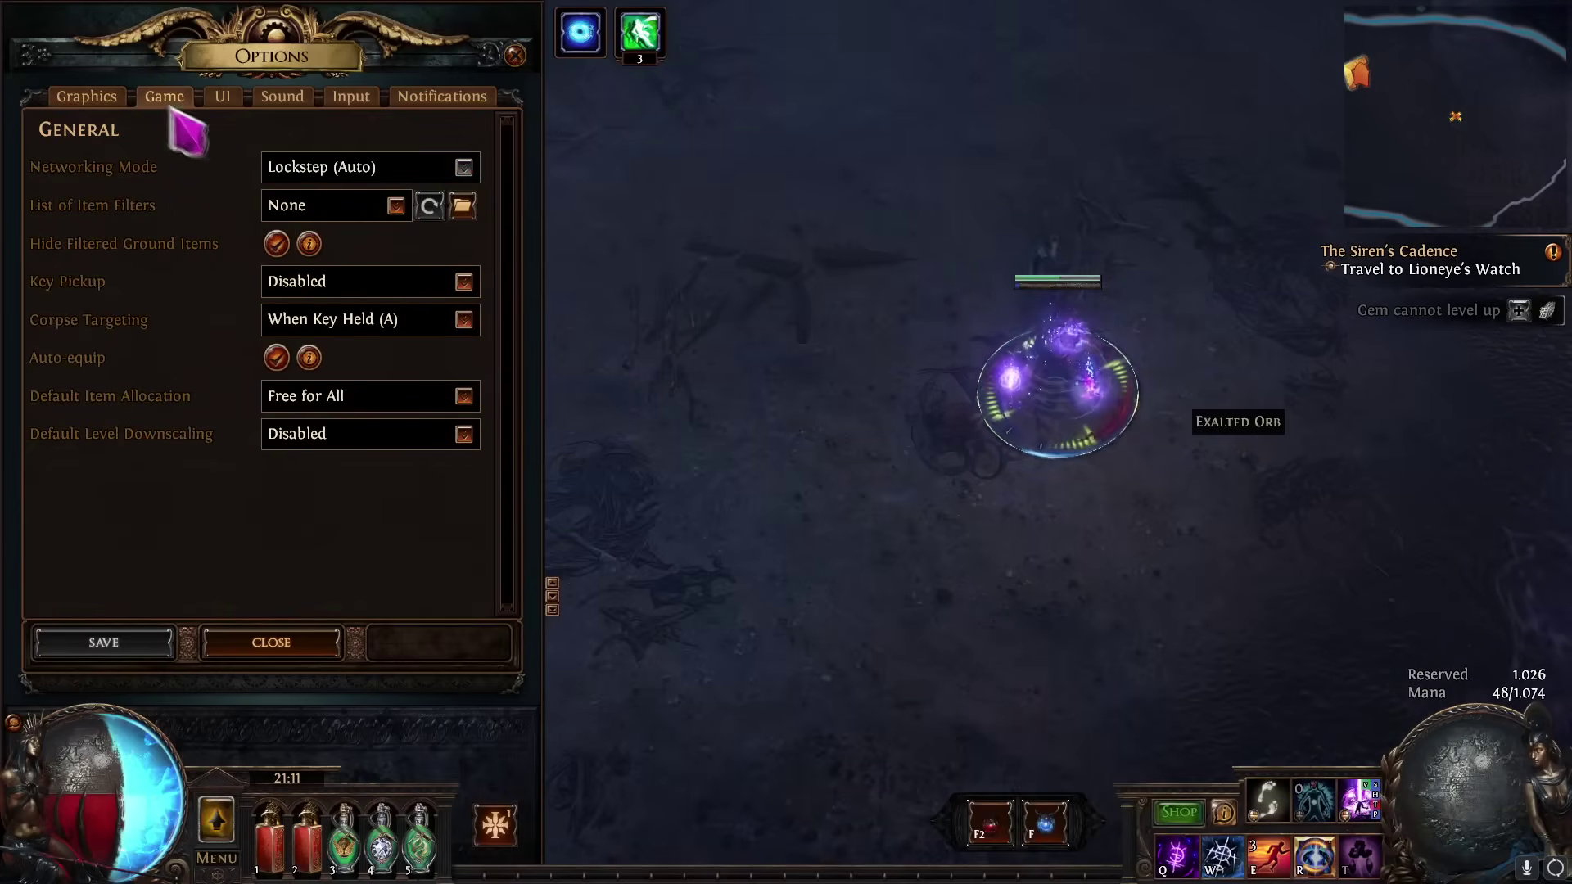
- Pick 'My new filter' from the List of Item Filters dropdown in Options > Game
click(332, 206)
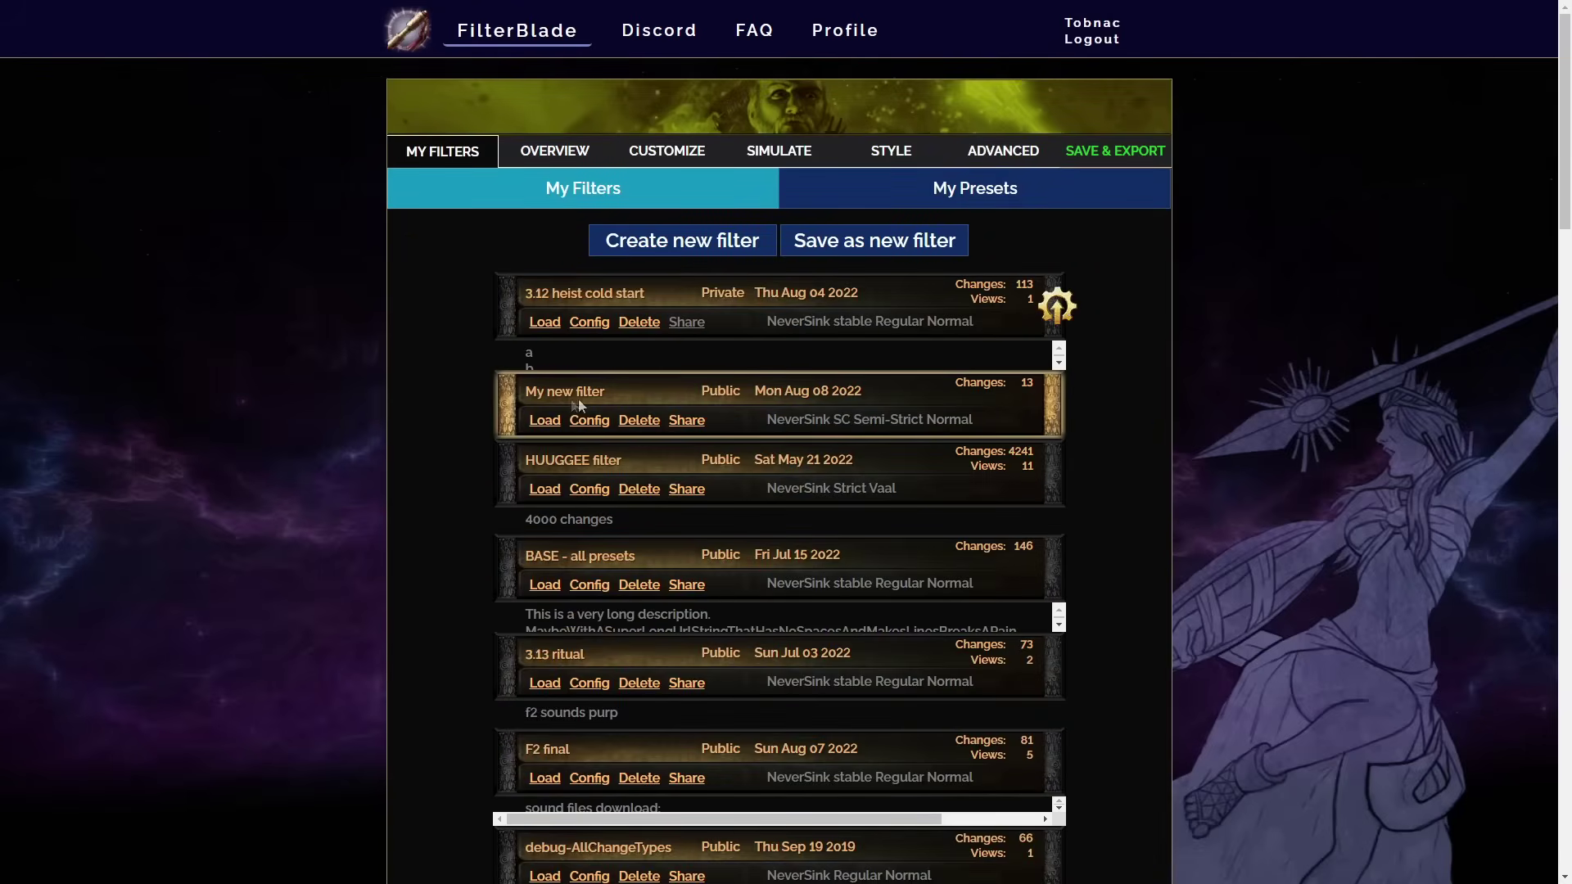
- Reload My new filter and expand its Currency - Normal > General Currency tiers
click(536, 424)
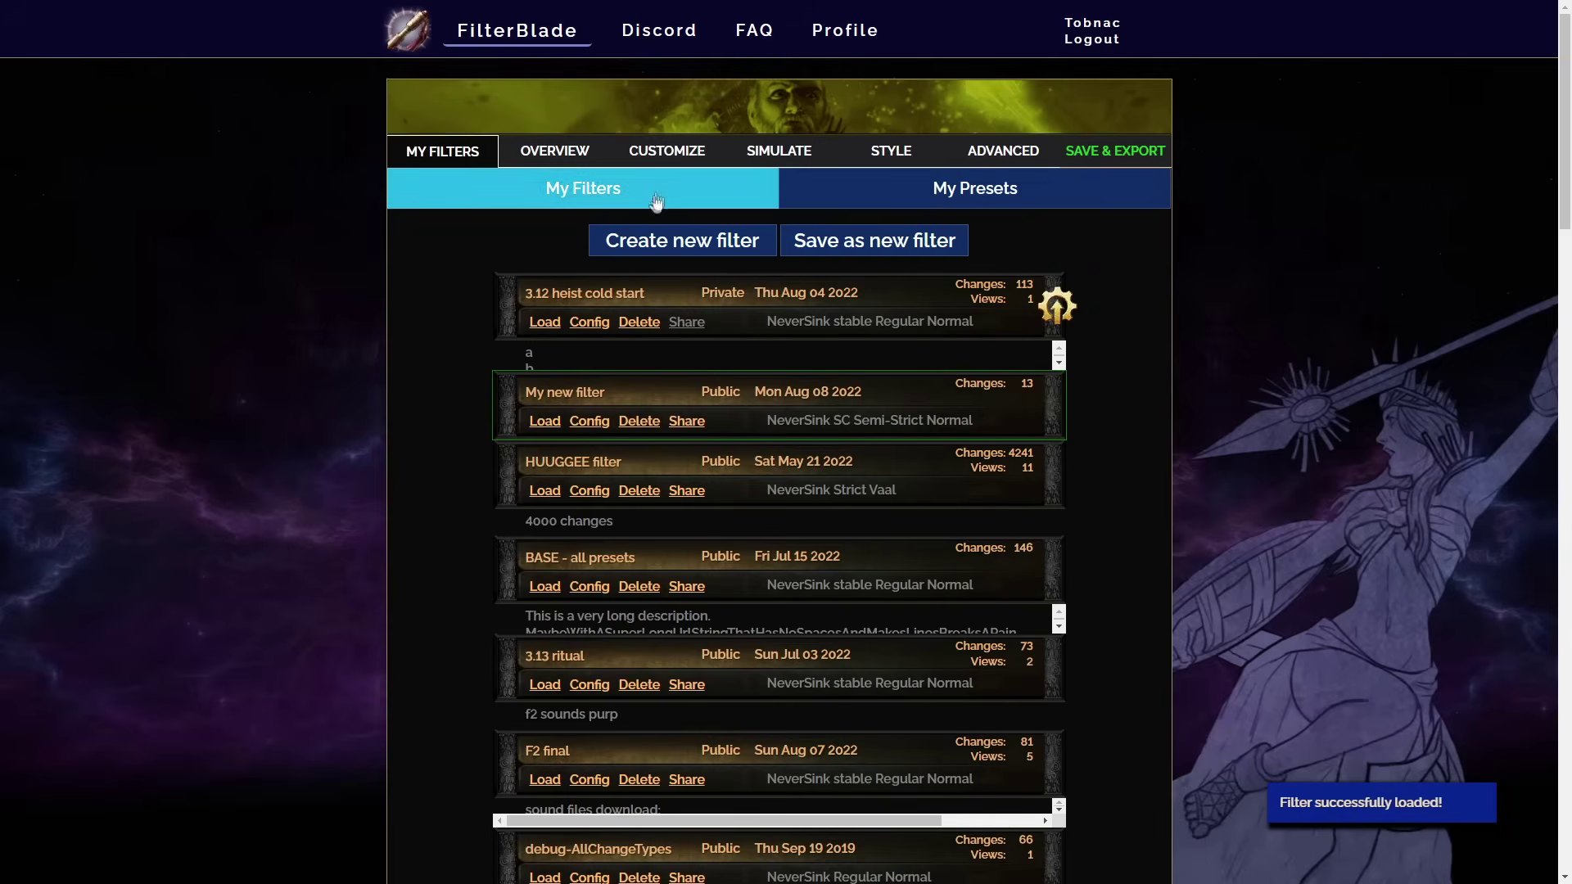
click(669, 156)
click(703, 443)
click(705, 543)
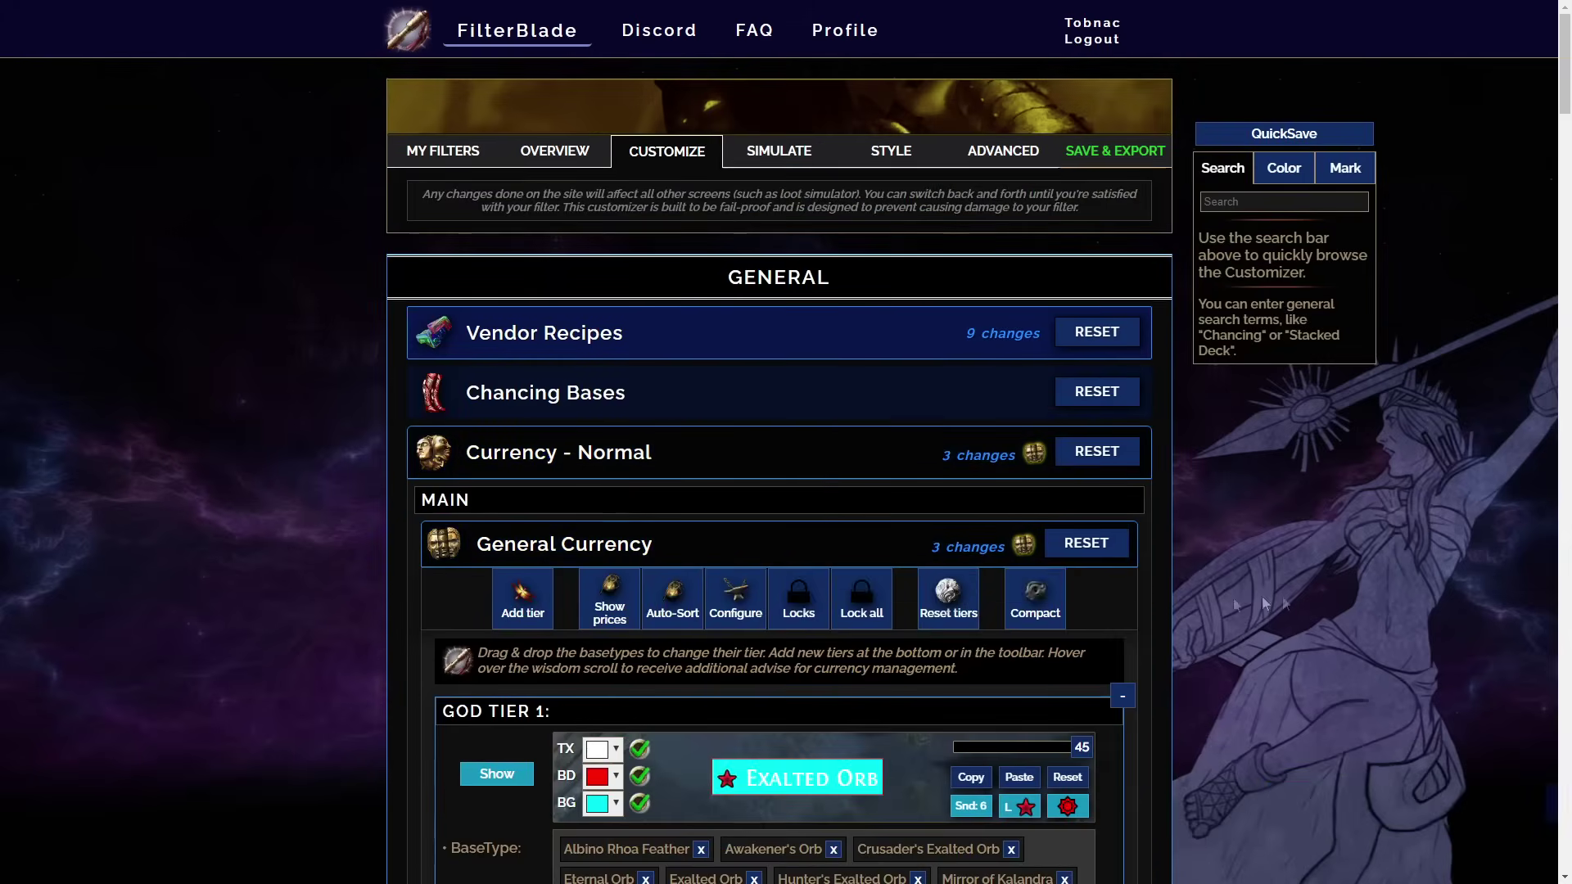
scroll(661, 598, down, 2)
- Change God Tier 1's background to magenta and Save & Sync the filter again
click(598, 590)
click(875, 695)
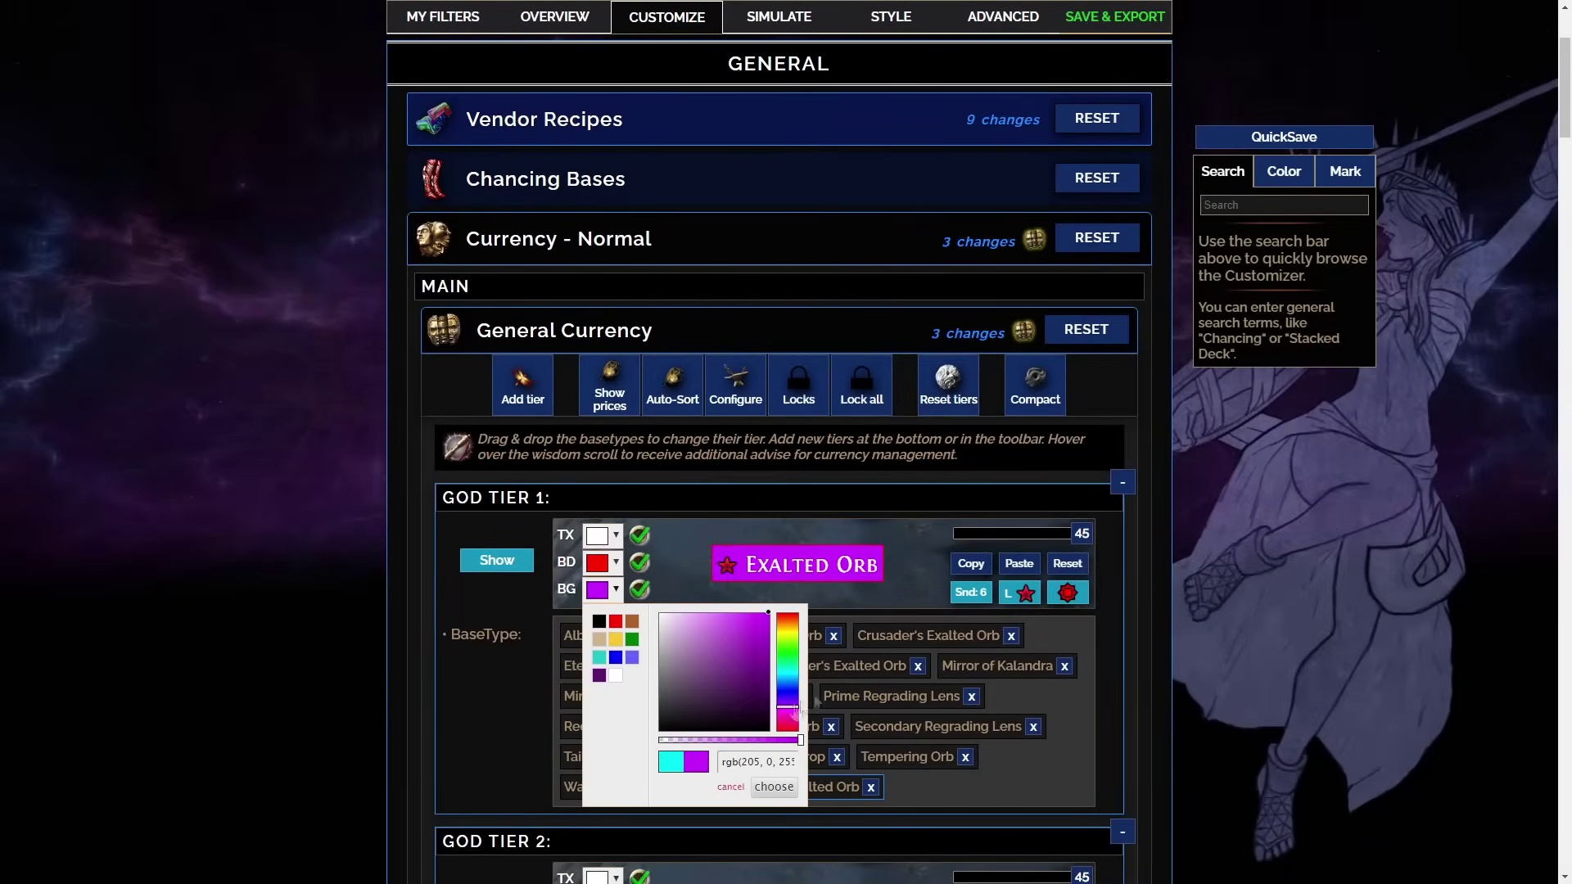
click(1283, 640)
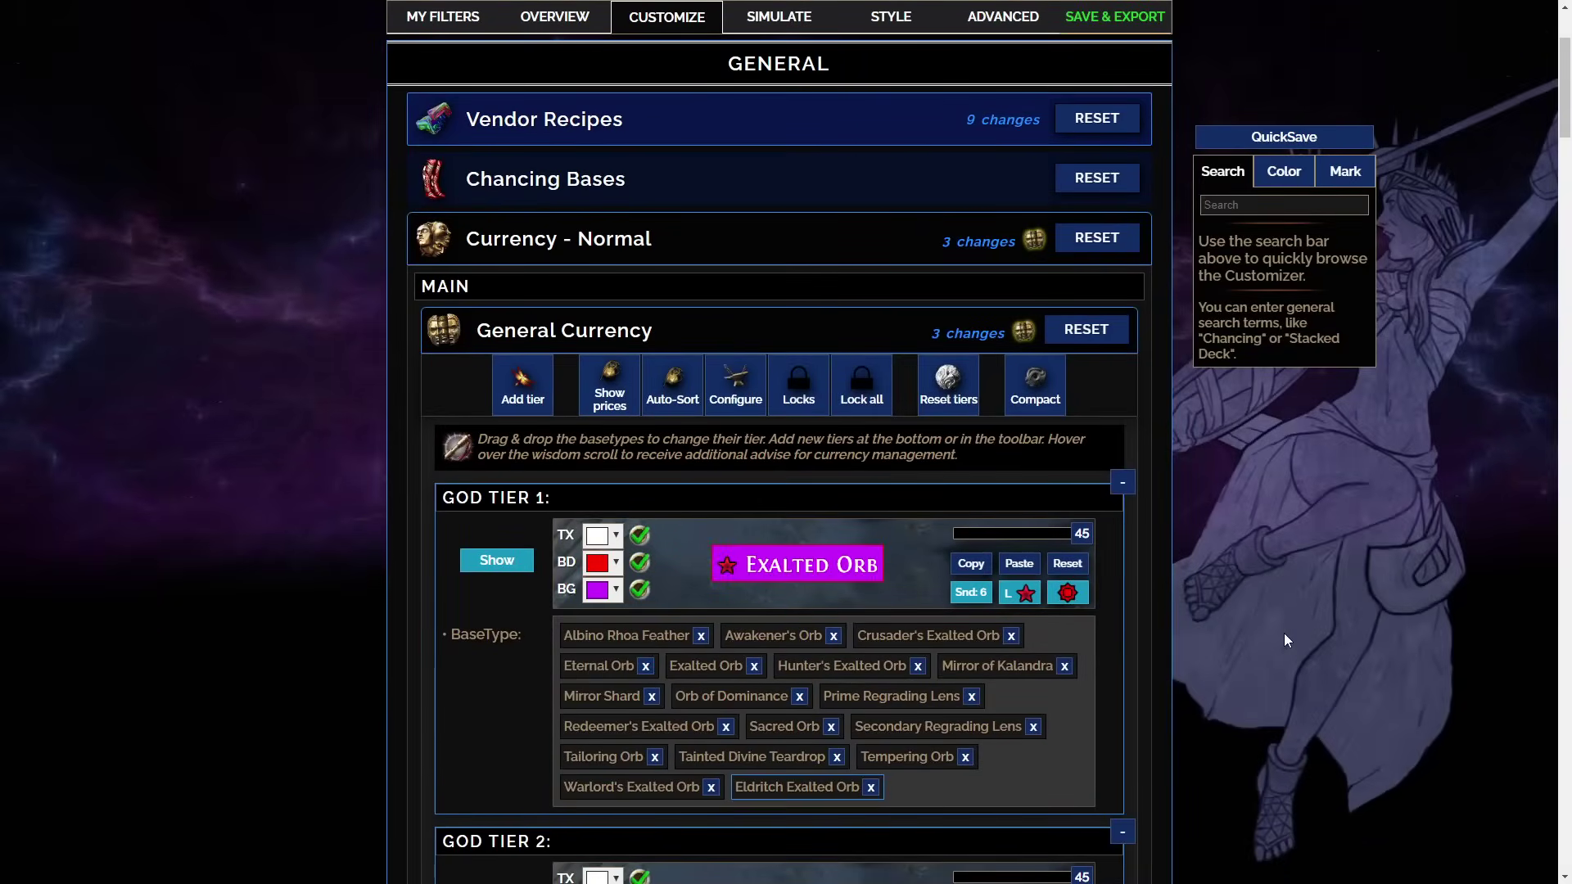
click(1121, 27)
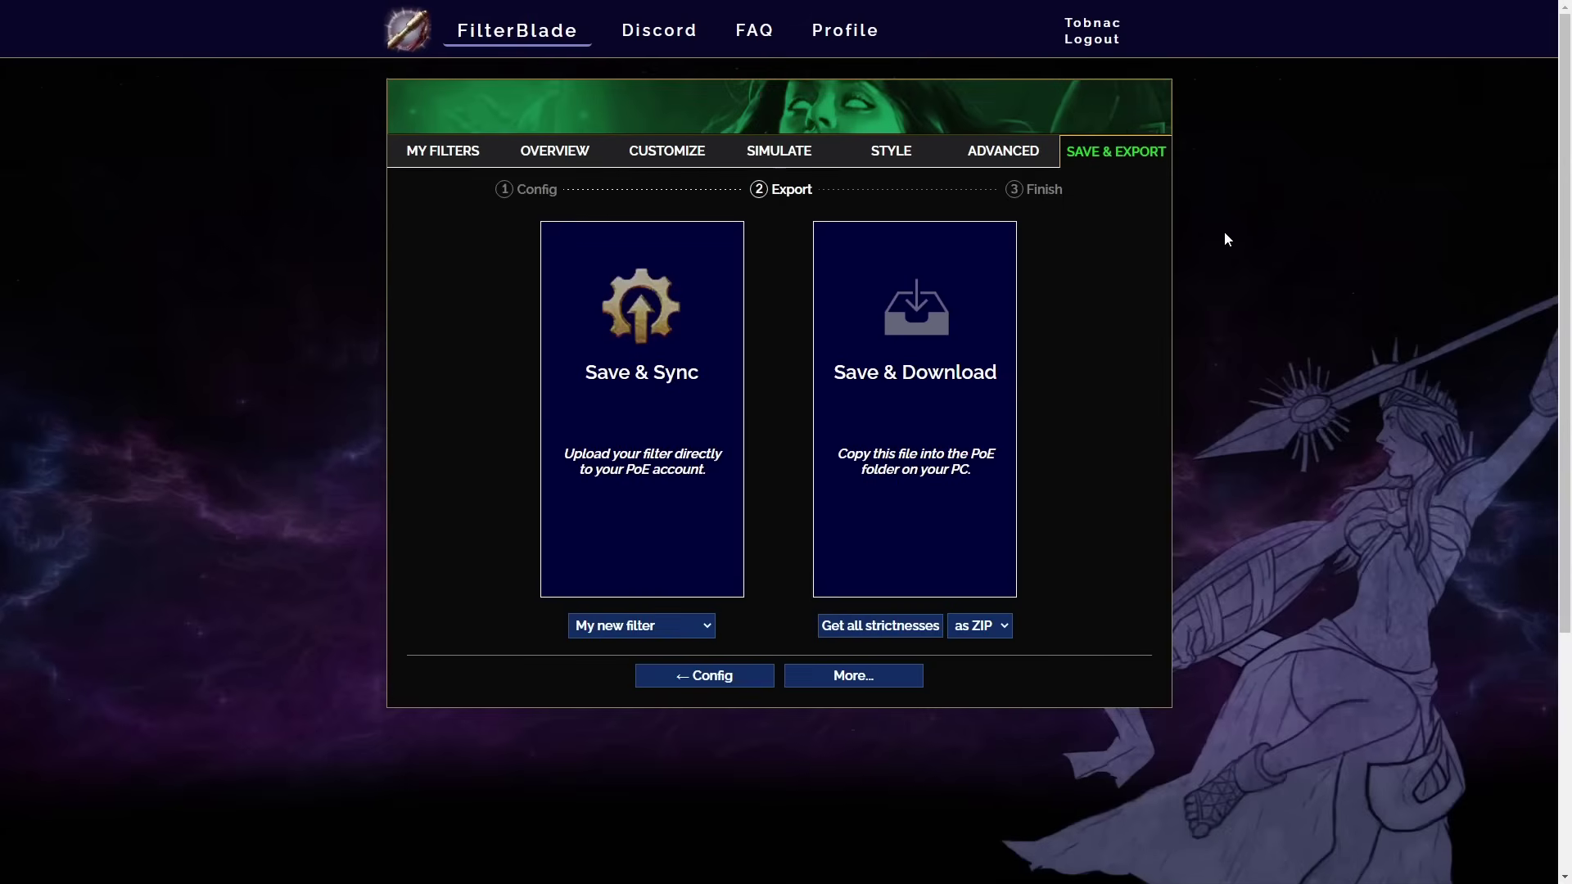
click(621, 510)
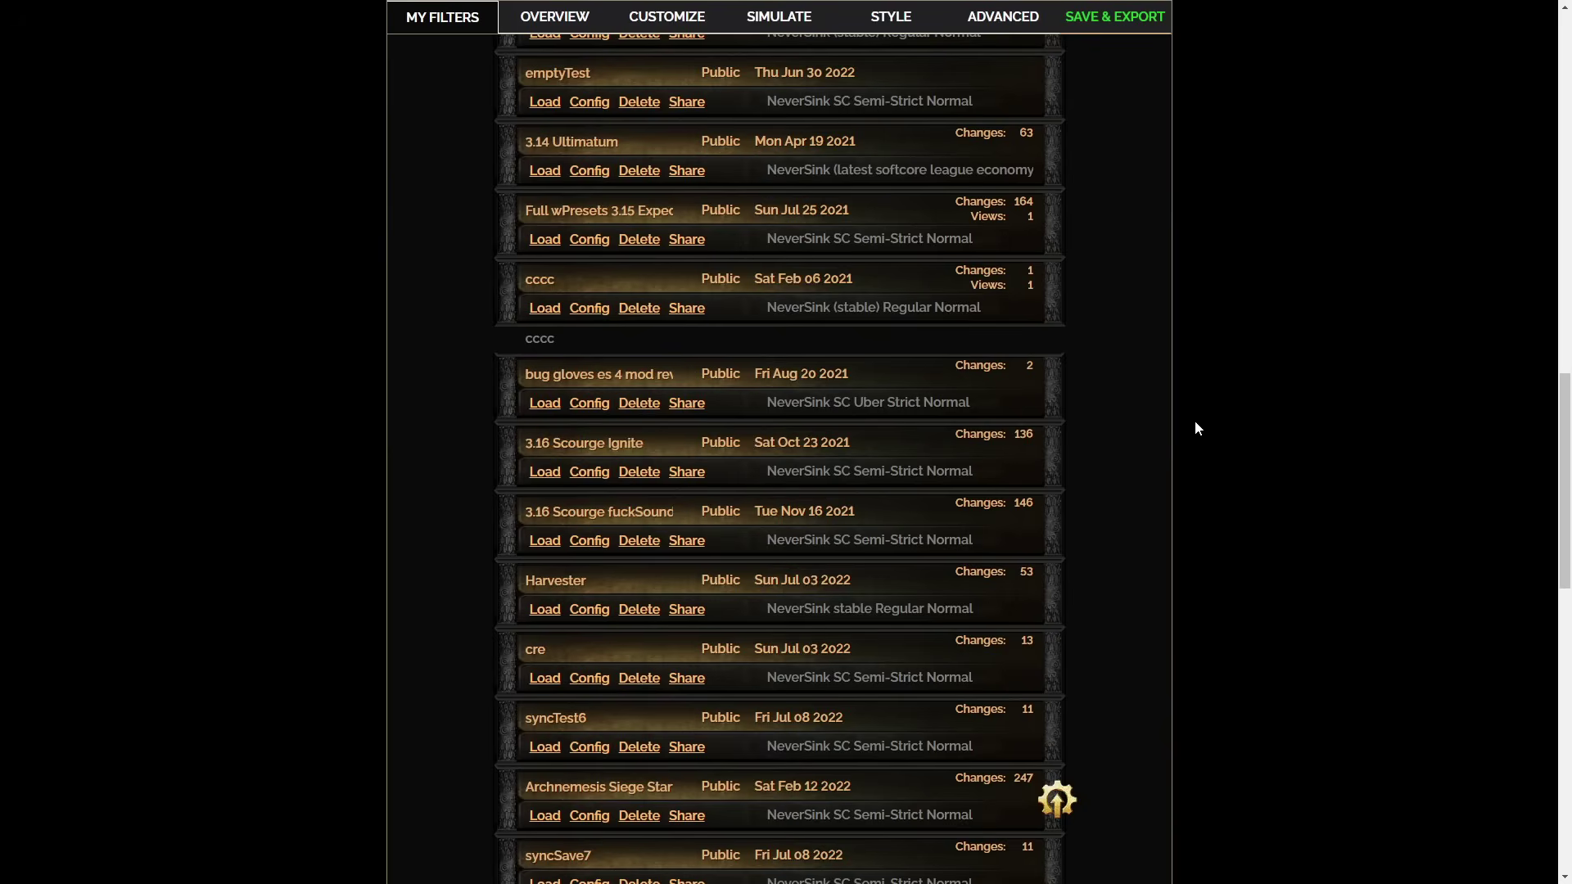
- Load the 3.16 Scourge Ignite filter, dismiss the 'Filter updated!' notice, and view its Customize categories
click(545, 471)
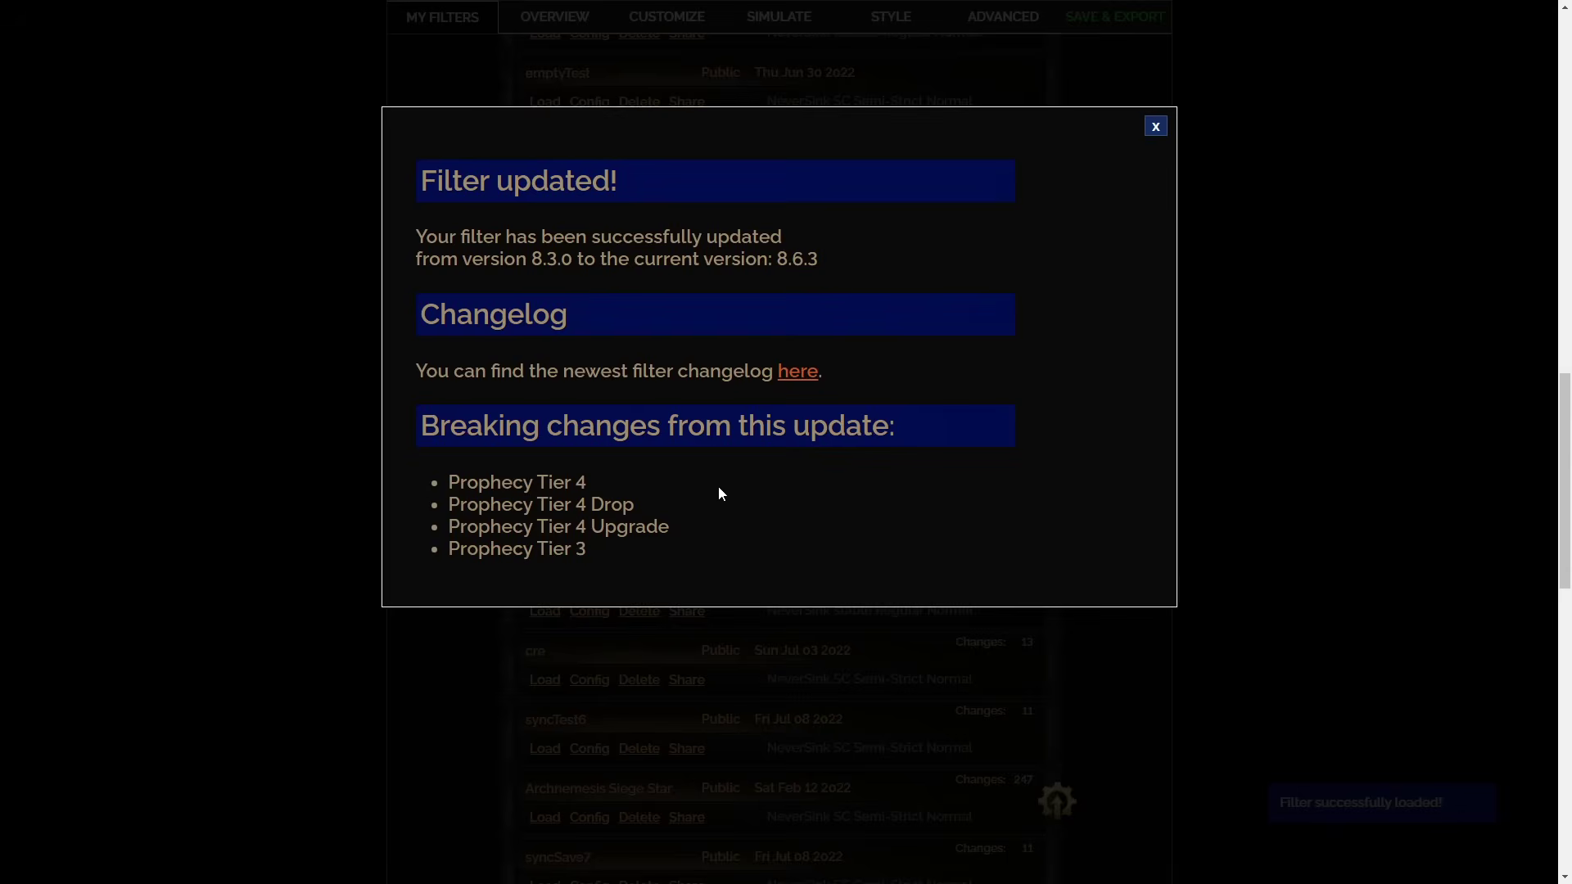
click(242, 427)
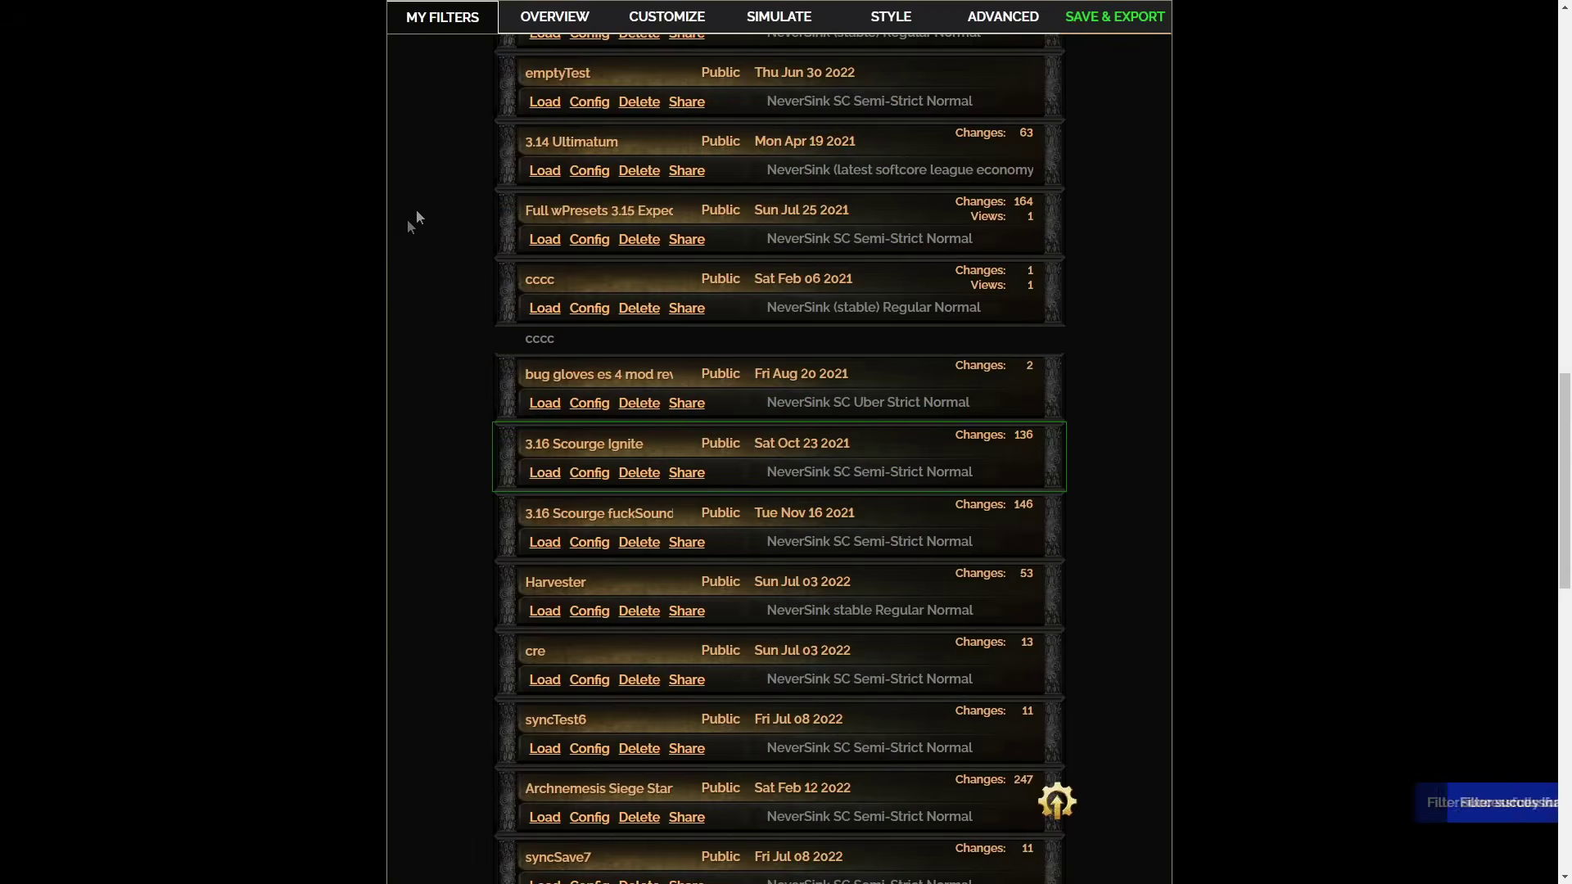
click(659, 19)
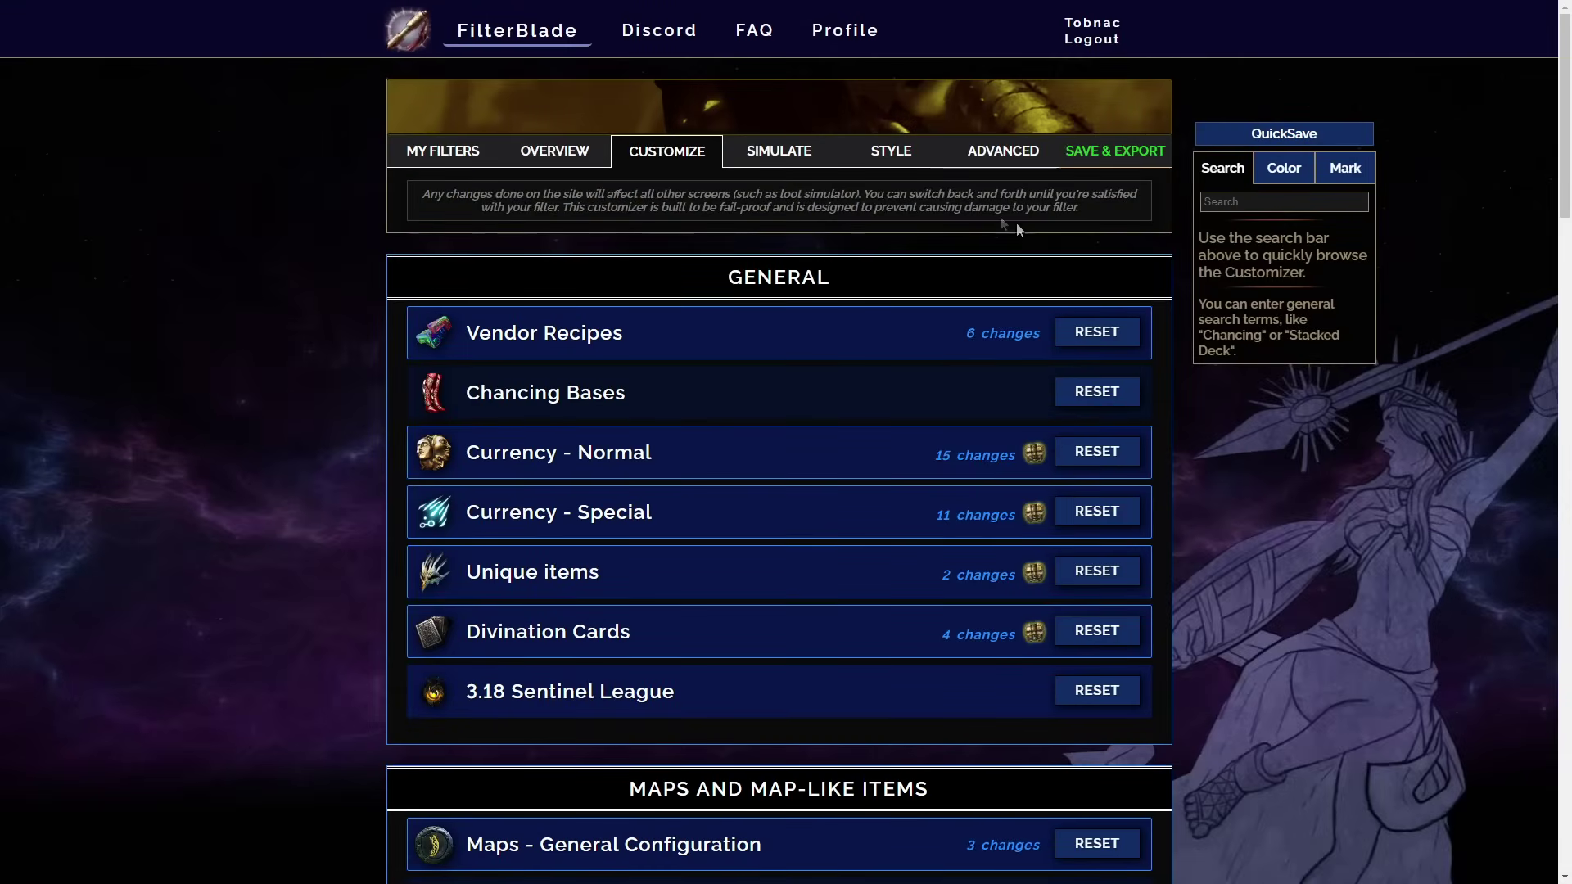
scroll(1182, 307, down, 1)
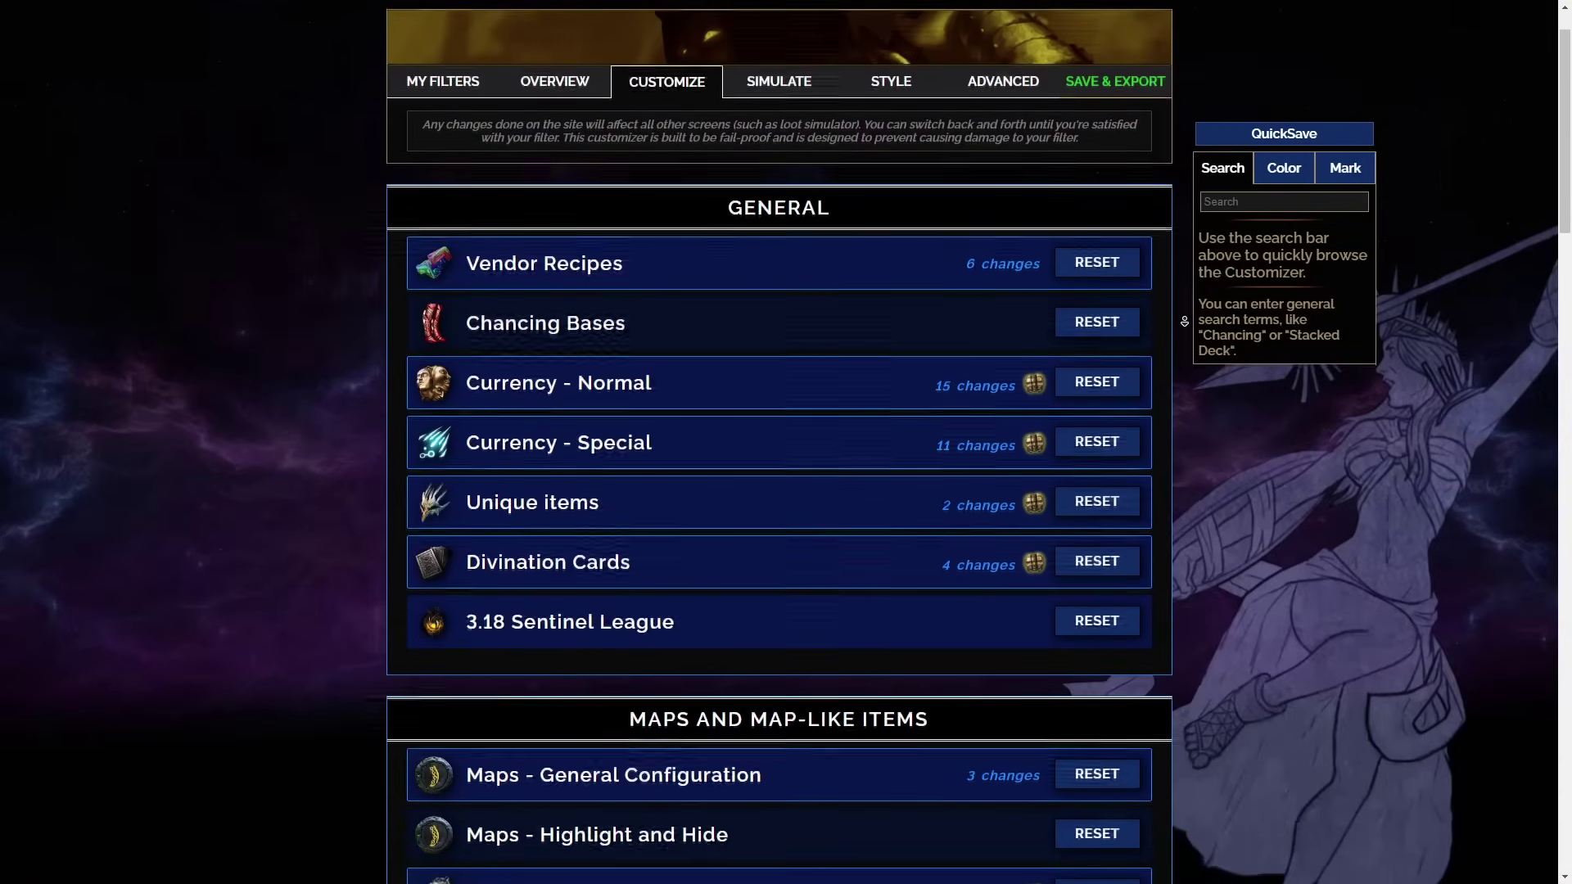
scroll(1184, 321, down, 1)
scroll(1184, 320, down, 1)
scroll(1183, 320, down, 1)
scroll(1184, 322, down, 1)
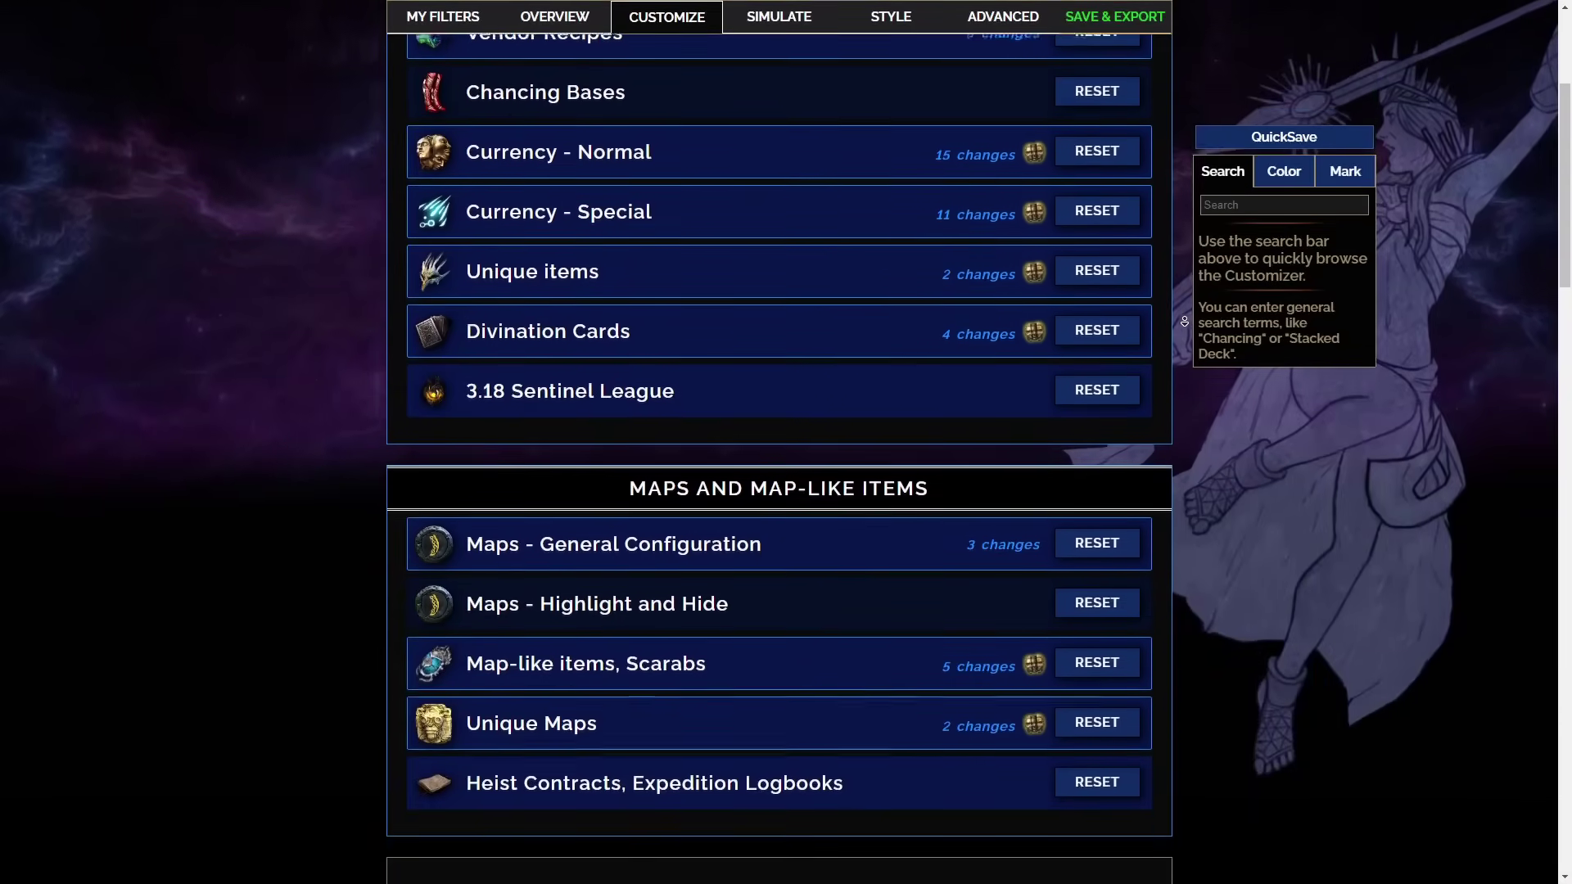
scroll(1183, 320, down, 1)
scroll(1184, 321, down, 1)
scroll(1184, 321, down, 1)
scroll(1184, 321, down, 1)
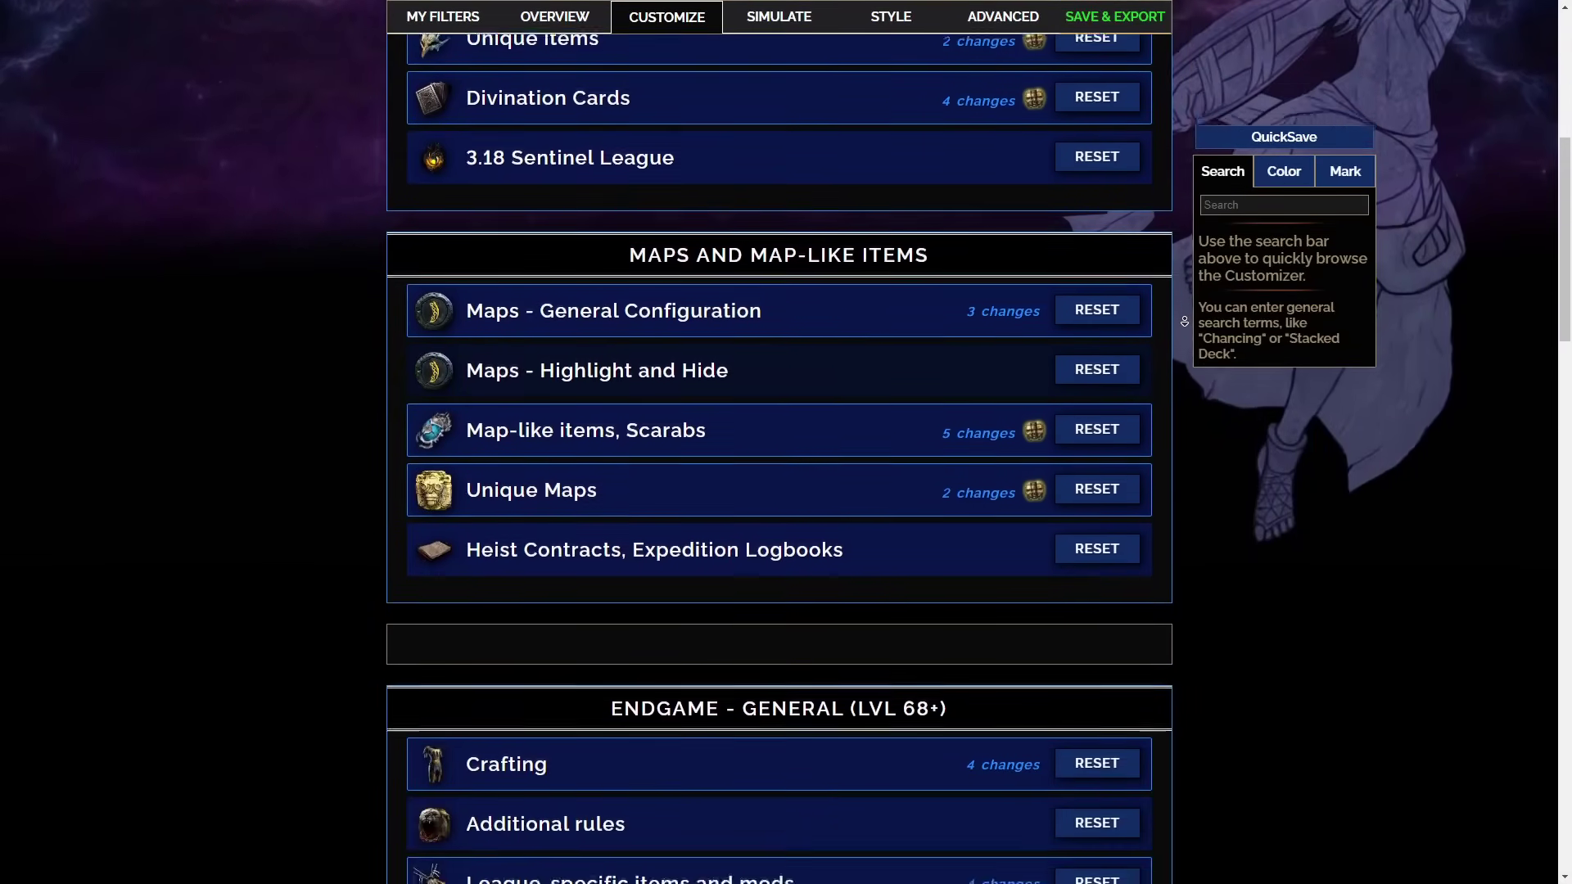
scroll(1184, 320, down, 1)
scroll(1183, 320, down, 1)
scroll(1183, 321, down, 1)
scroll(1184, 320, down, 1)
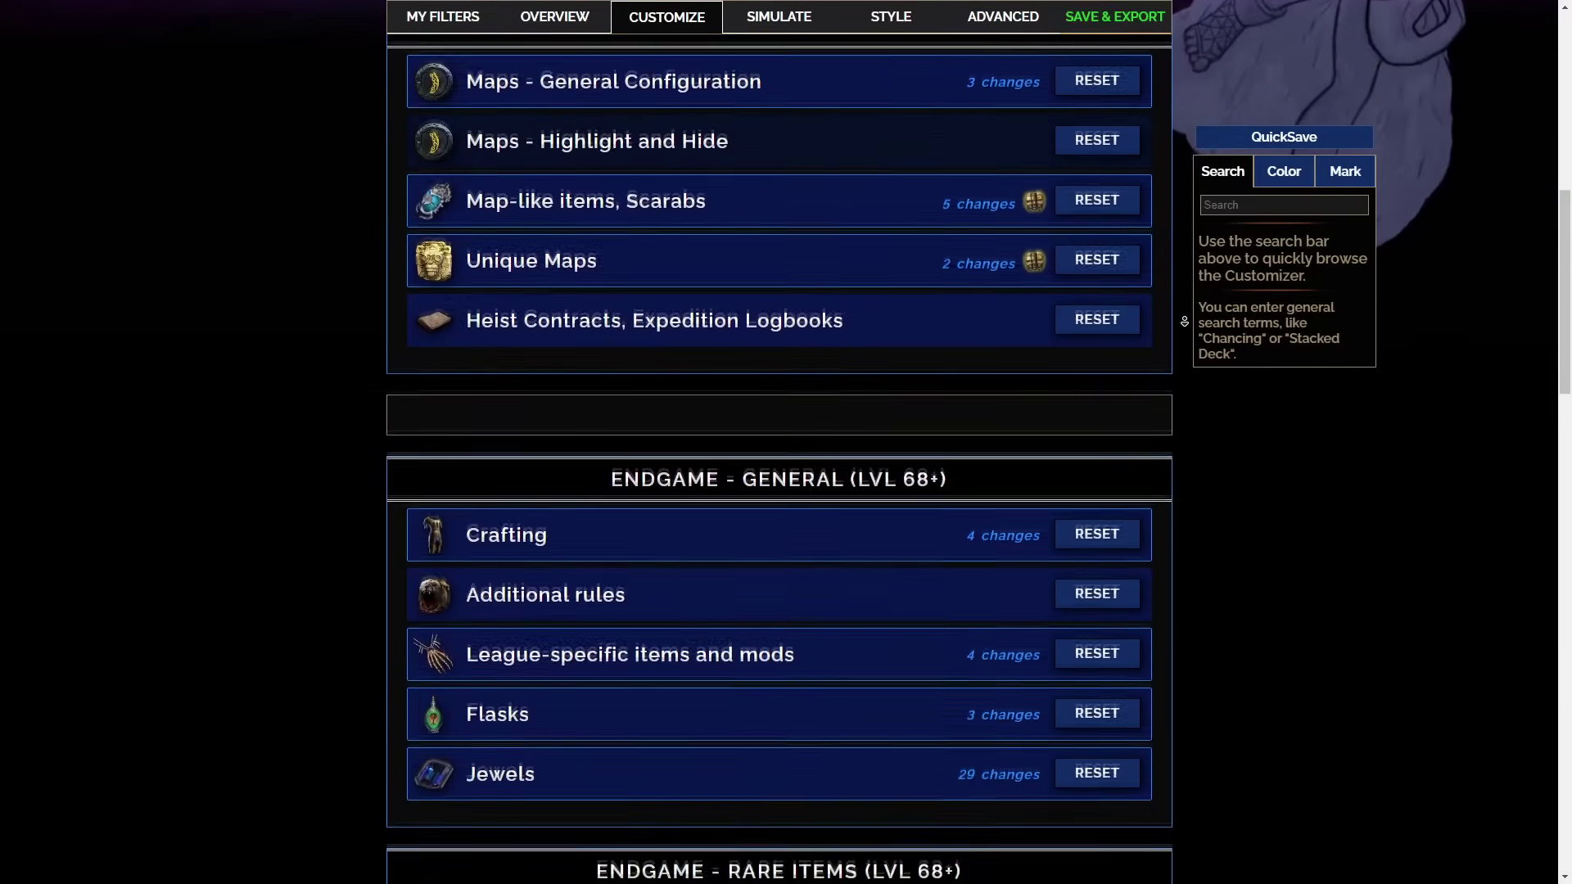
scroll(1185, 320, down, 1)
scroll(1184, 321, down, 1)
scroll(1184, 321, down, 1)
scroll(1185, 321, down, 1)
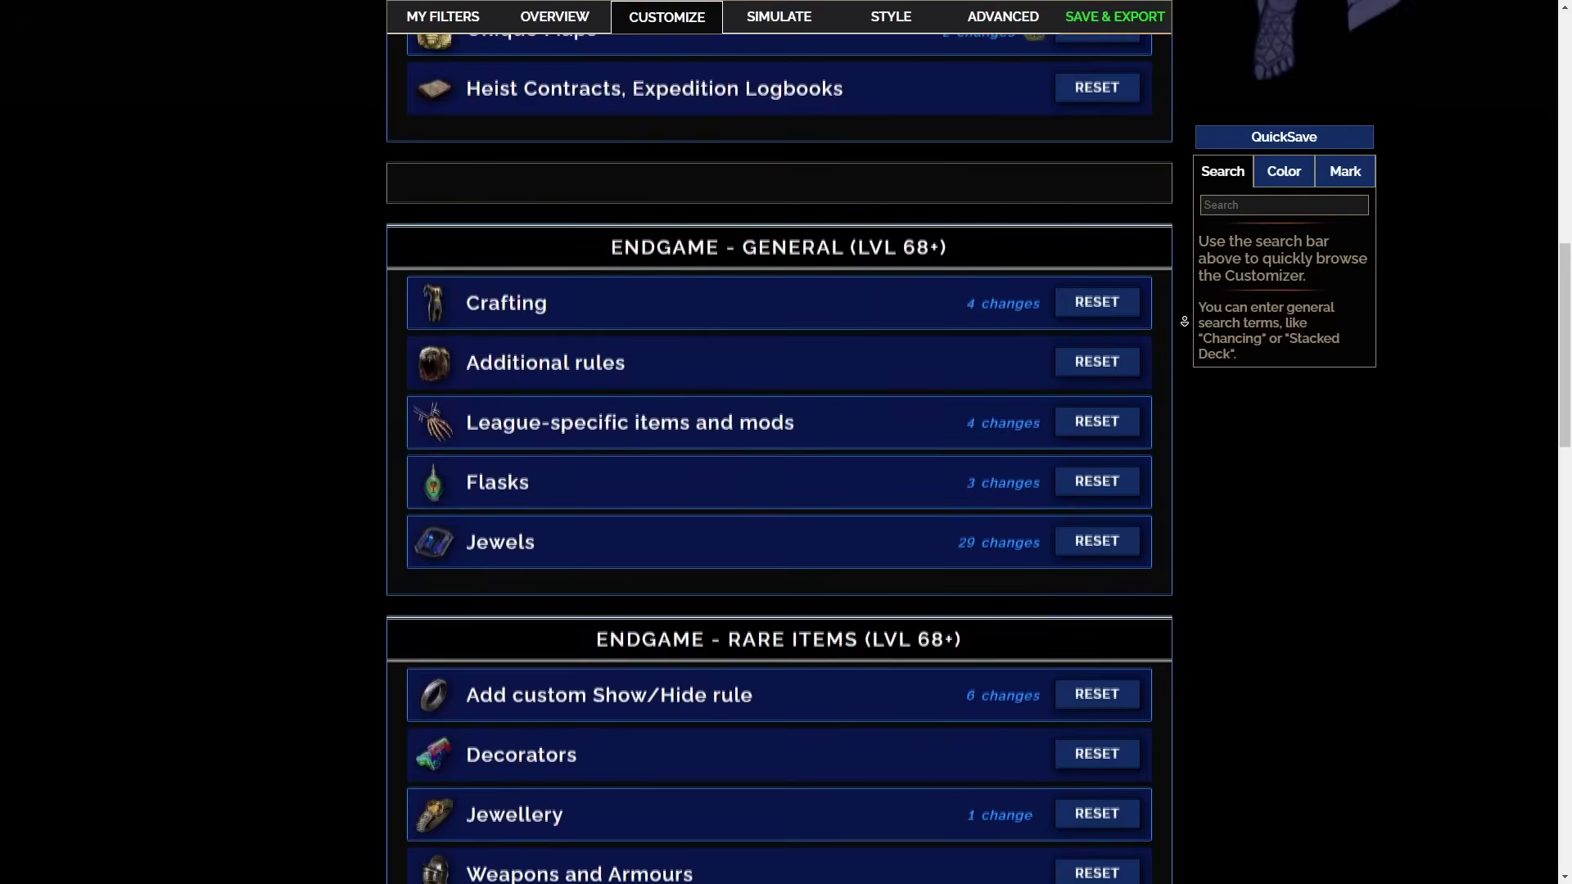
scroll(1184, 321, down, 1)
scroll(1184, 320, down, 1)
scroll(1184, 321, down, 1)
scroll(1185, 323, down, 1)
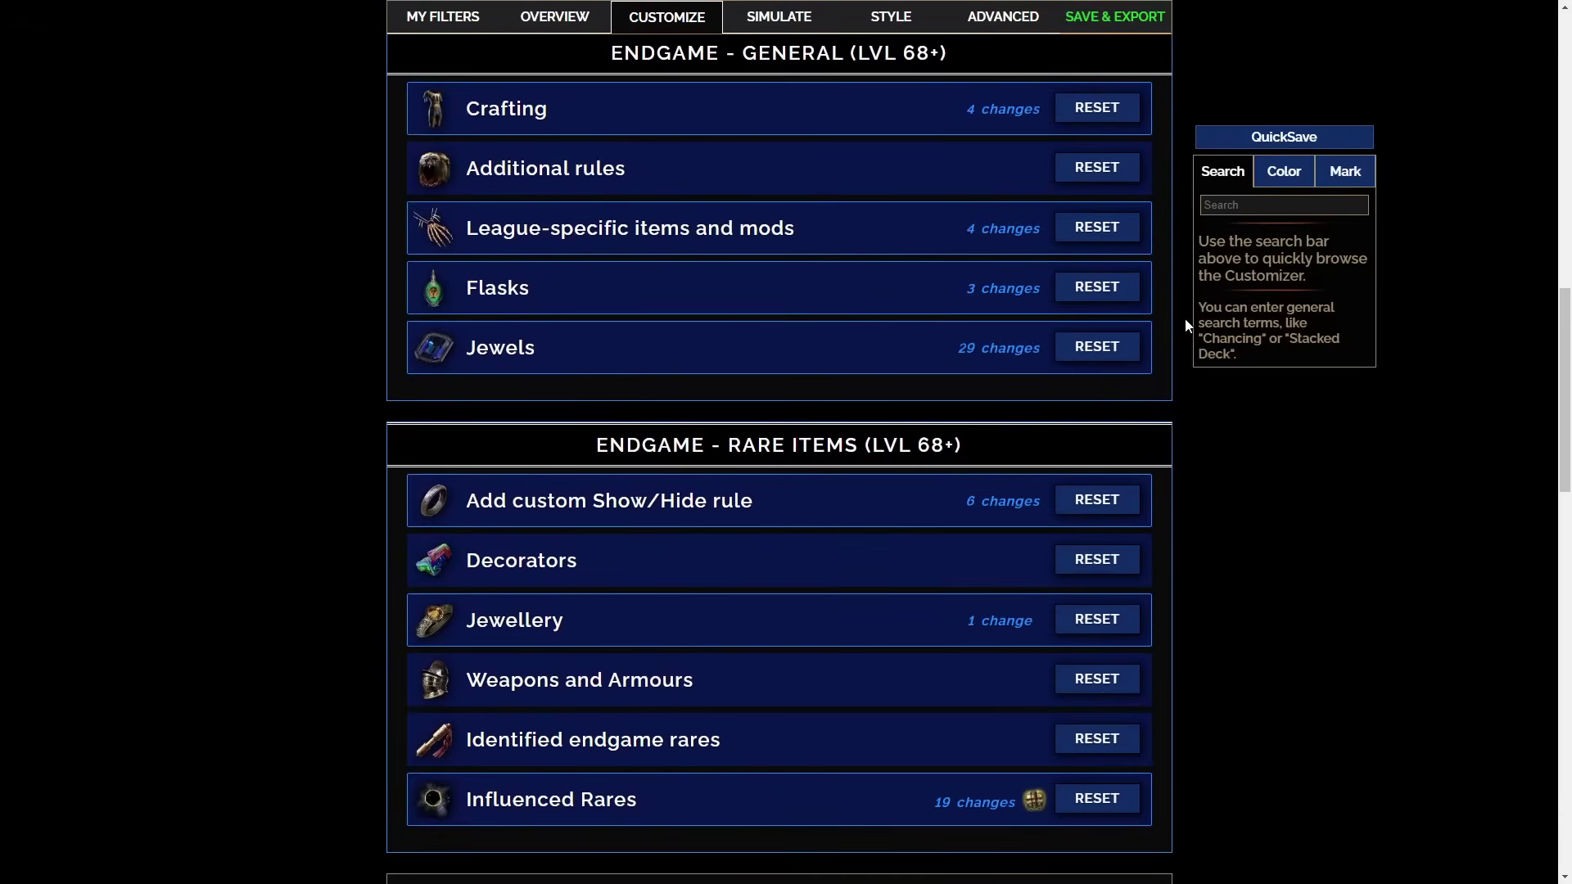
- Save the loaded filter with Save & Sync to the Path of Exile account
click(1126, 24)
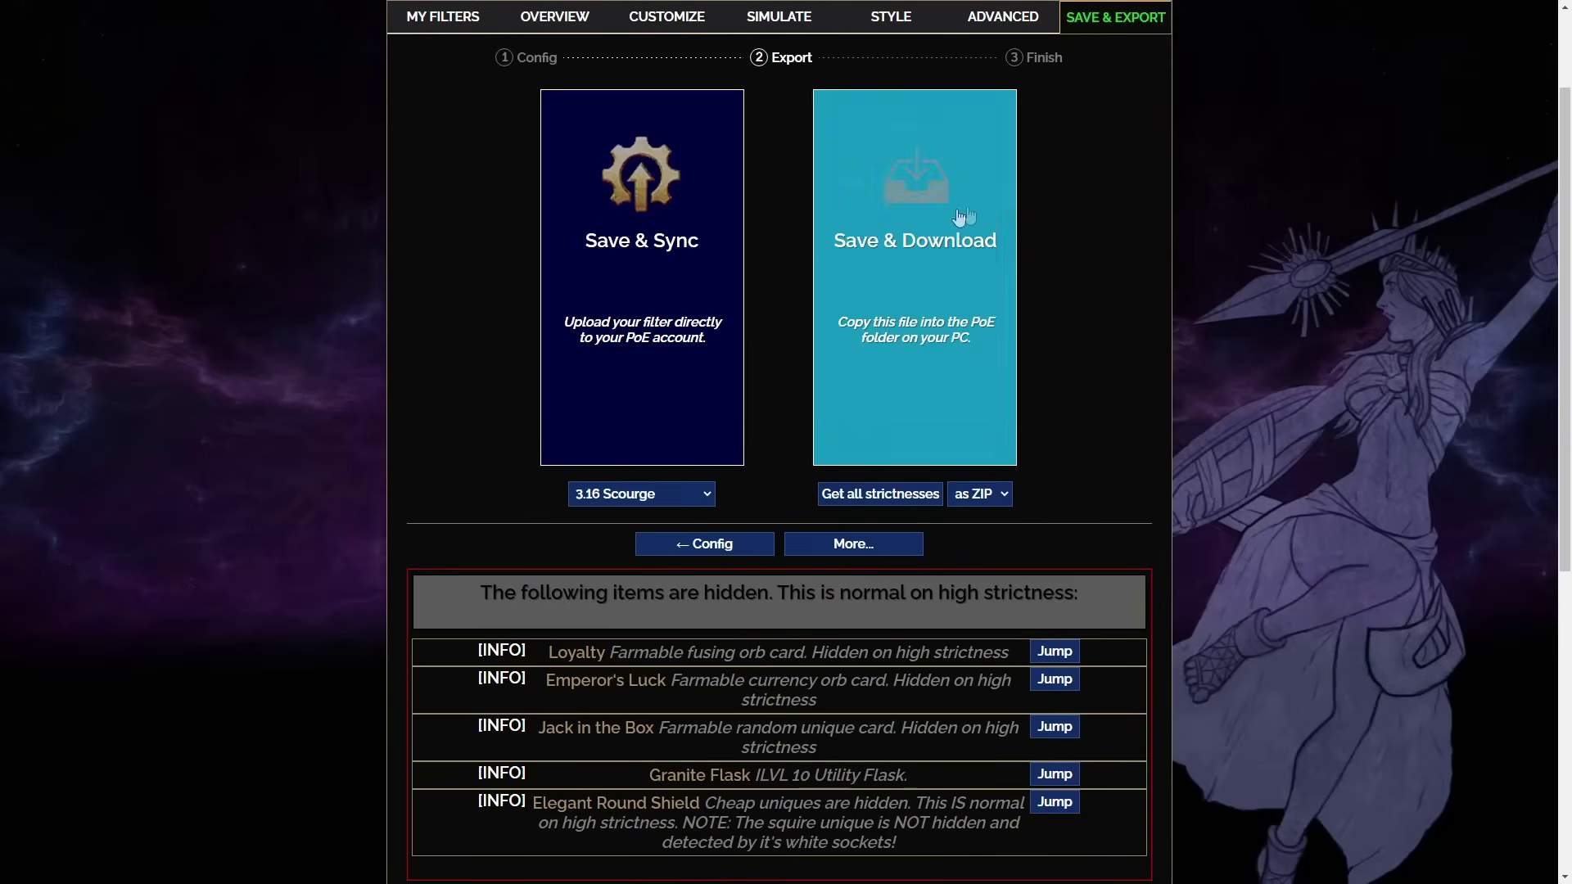
click(710, 250)
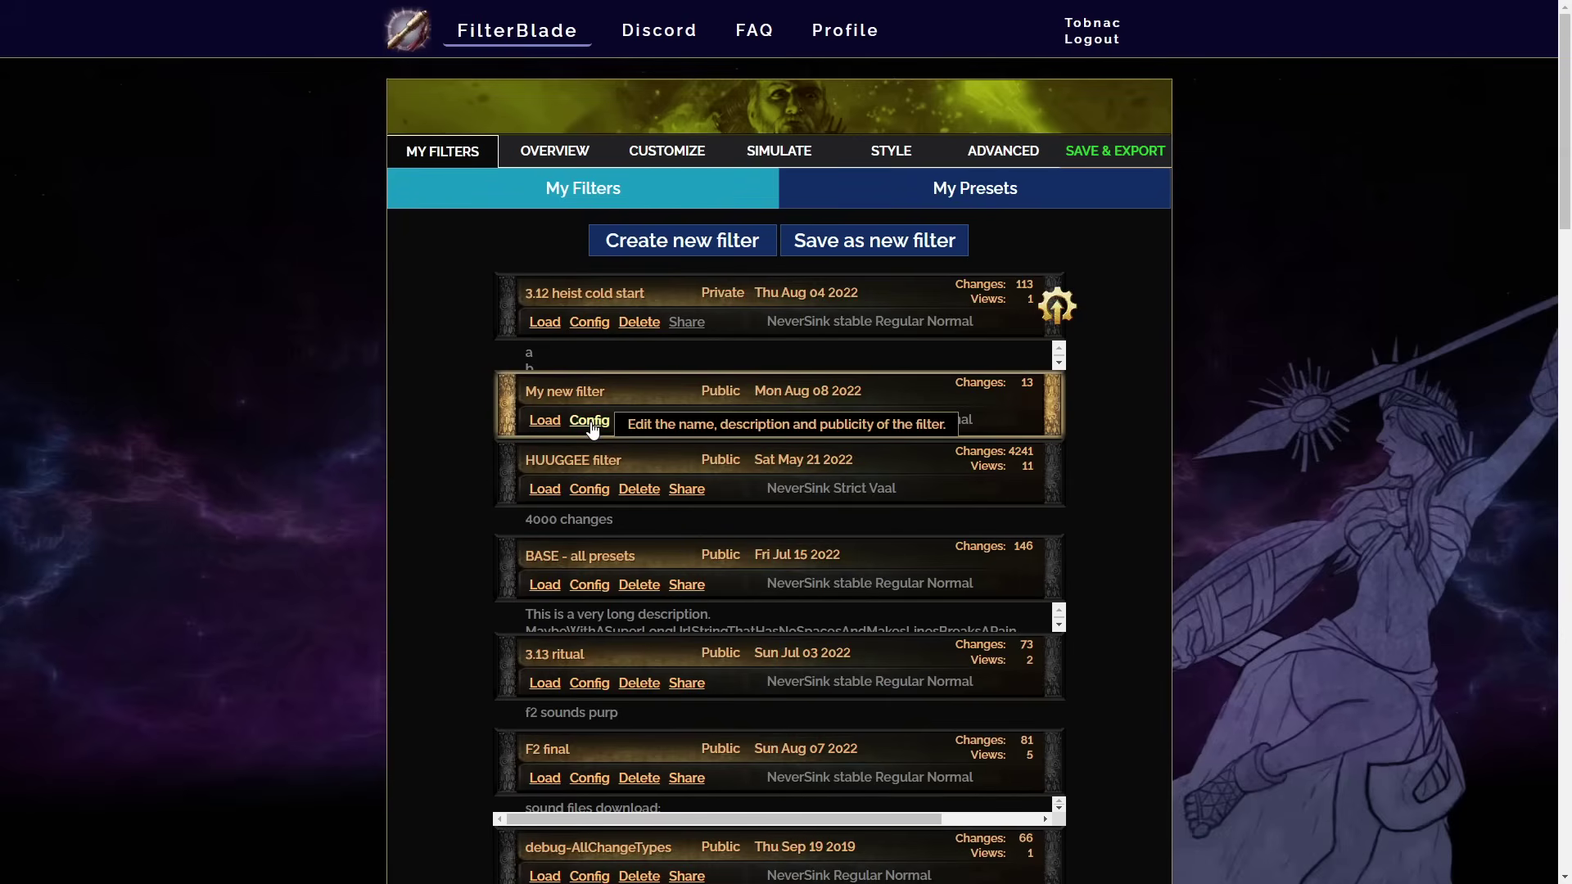
- Enable Auto-Load for My new filter, then reload the site with F5
click(589, 421)
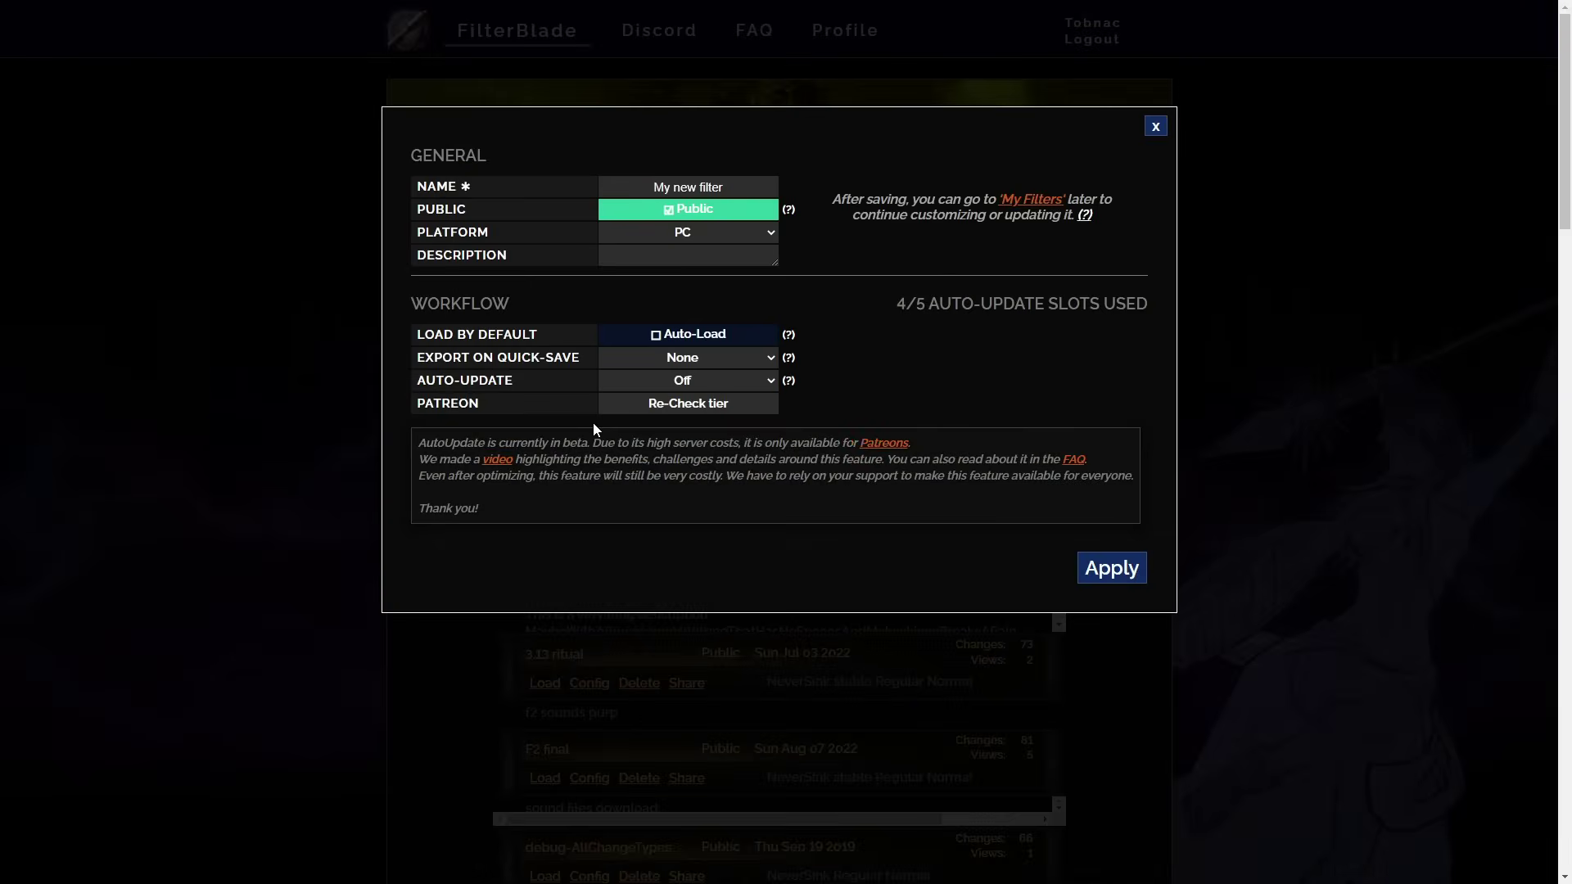
mouse_move(787, 335)
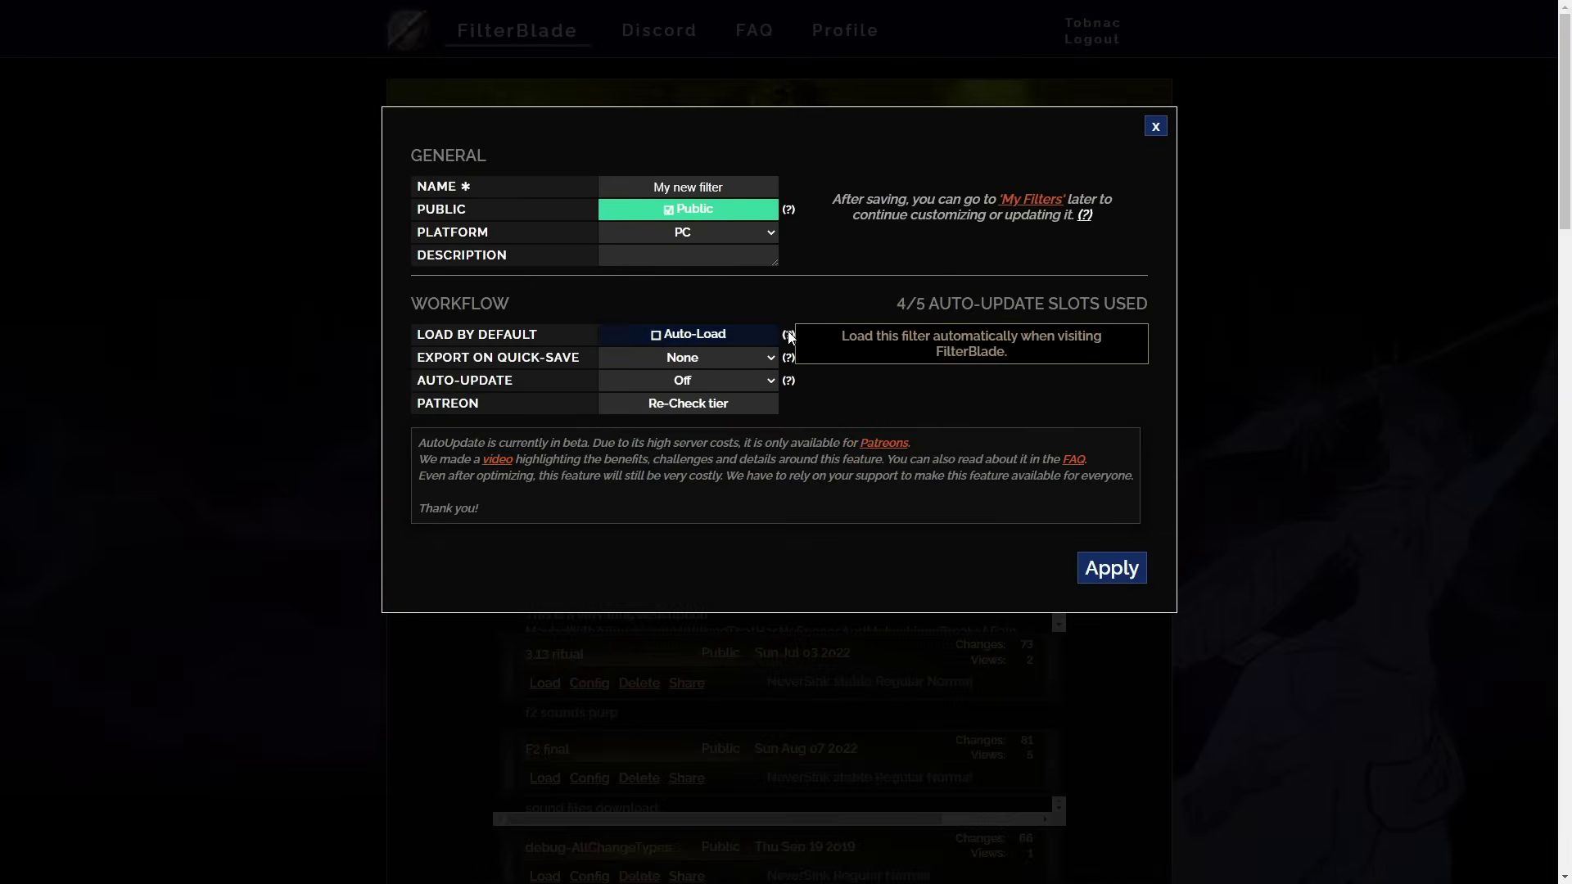
click(692, 334)
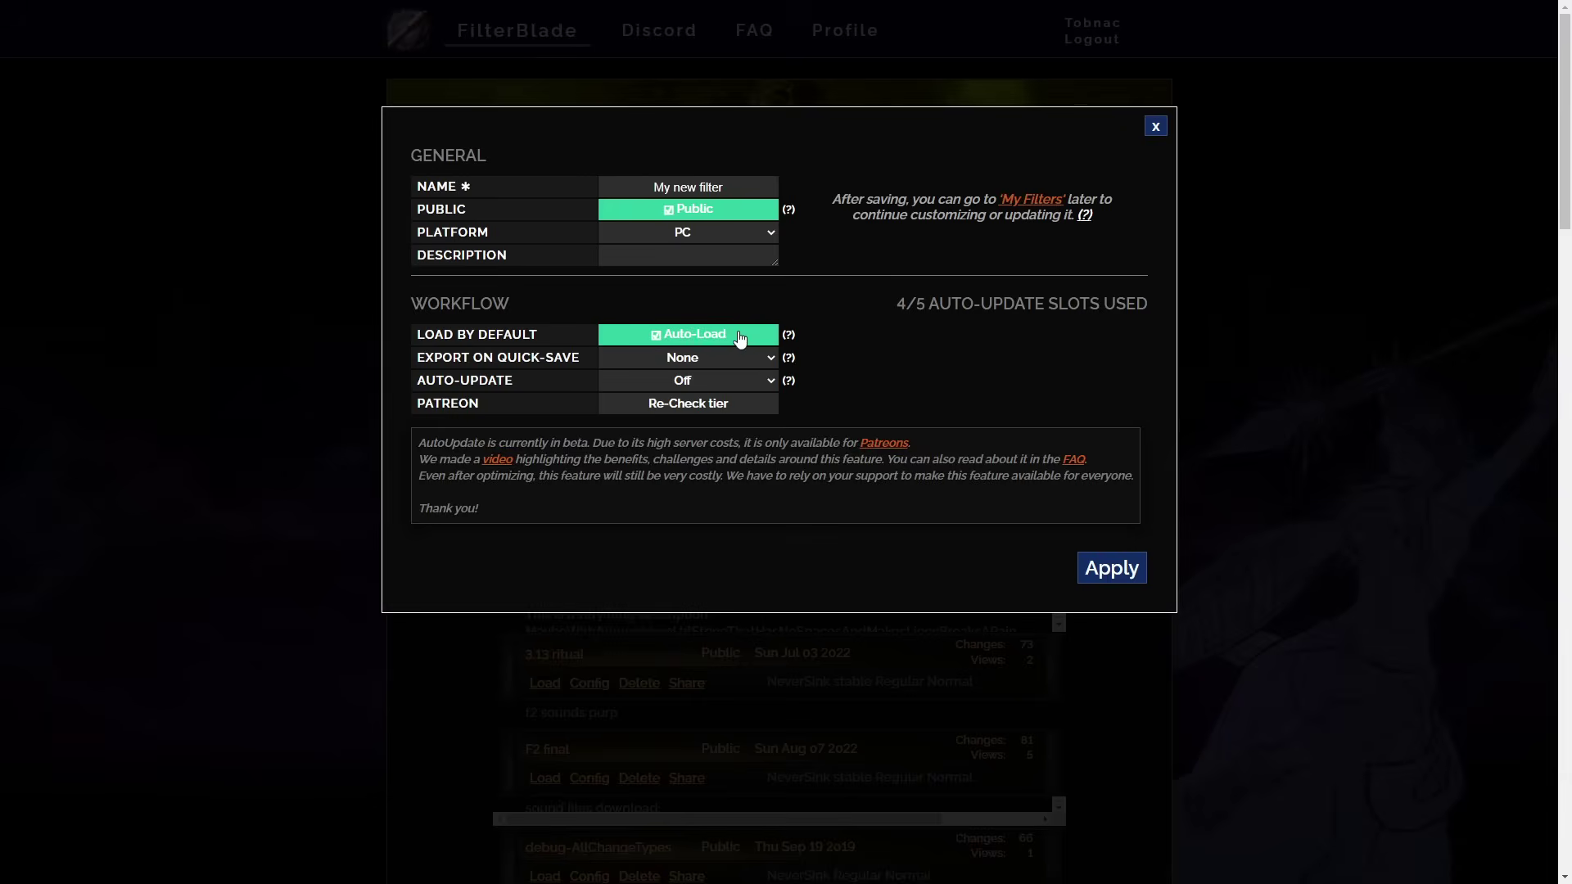
click(1127, 568)
key(F5)
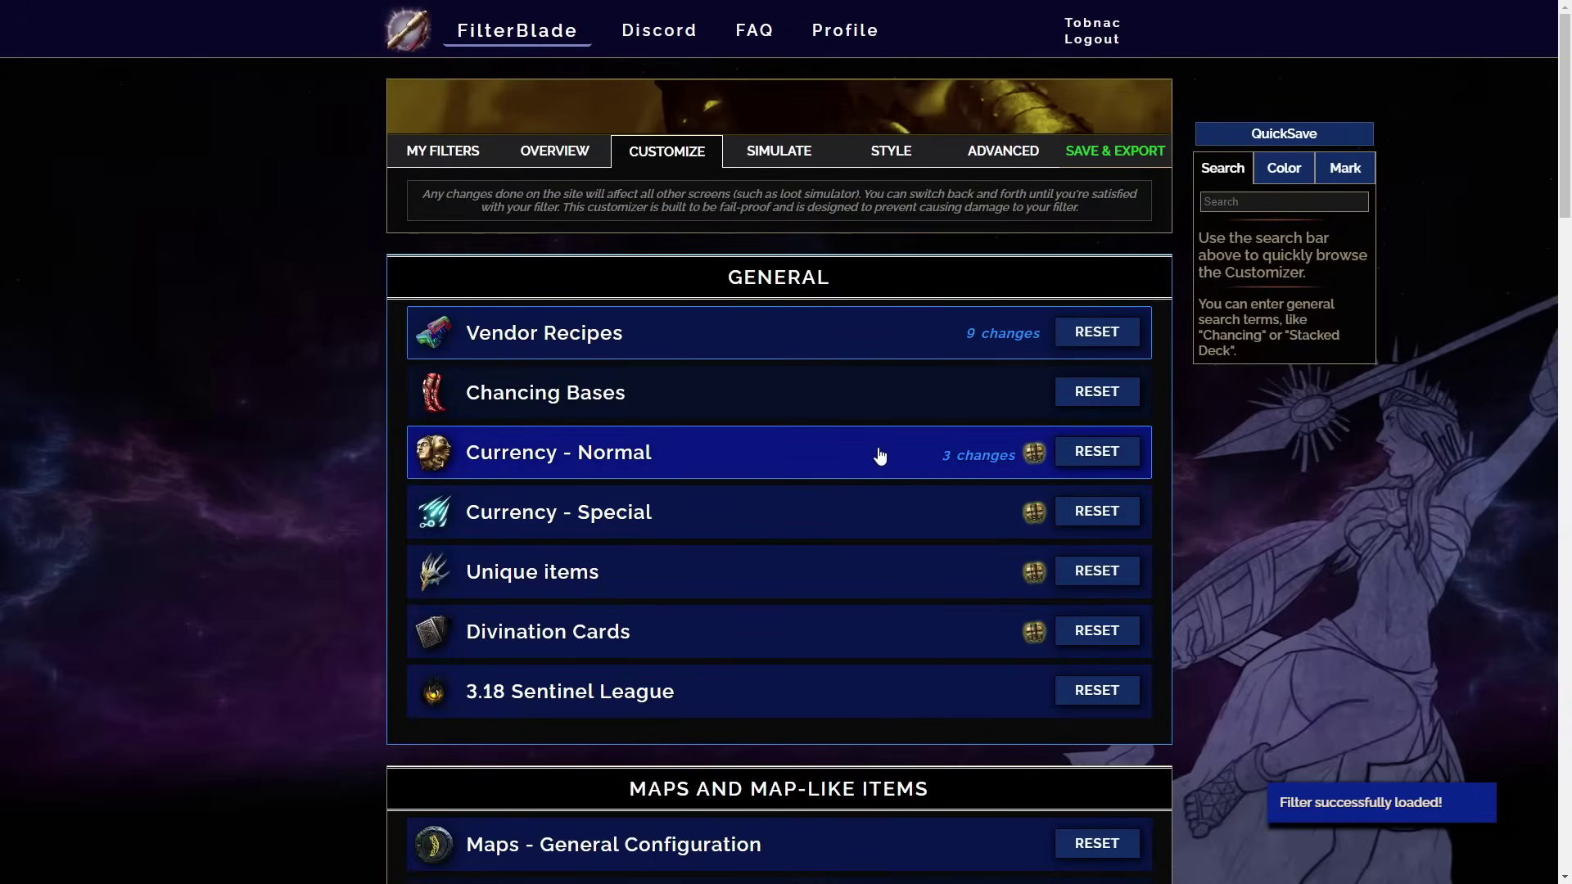
click(880, 456)
- Set My new filter's Export on Quick-Save option to Sync and apply it
click(889, 550)
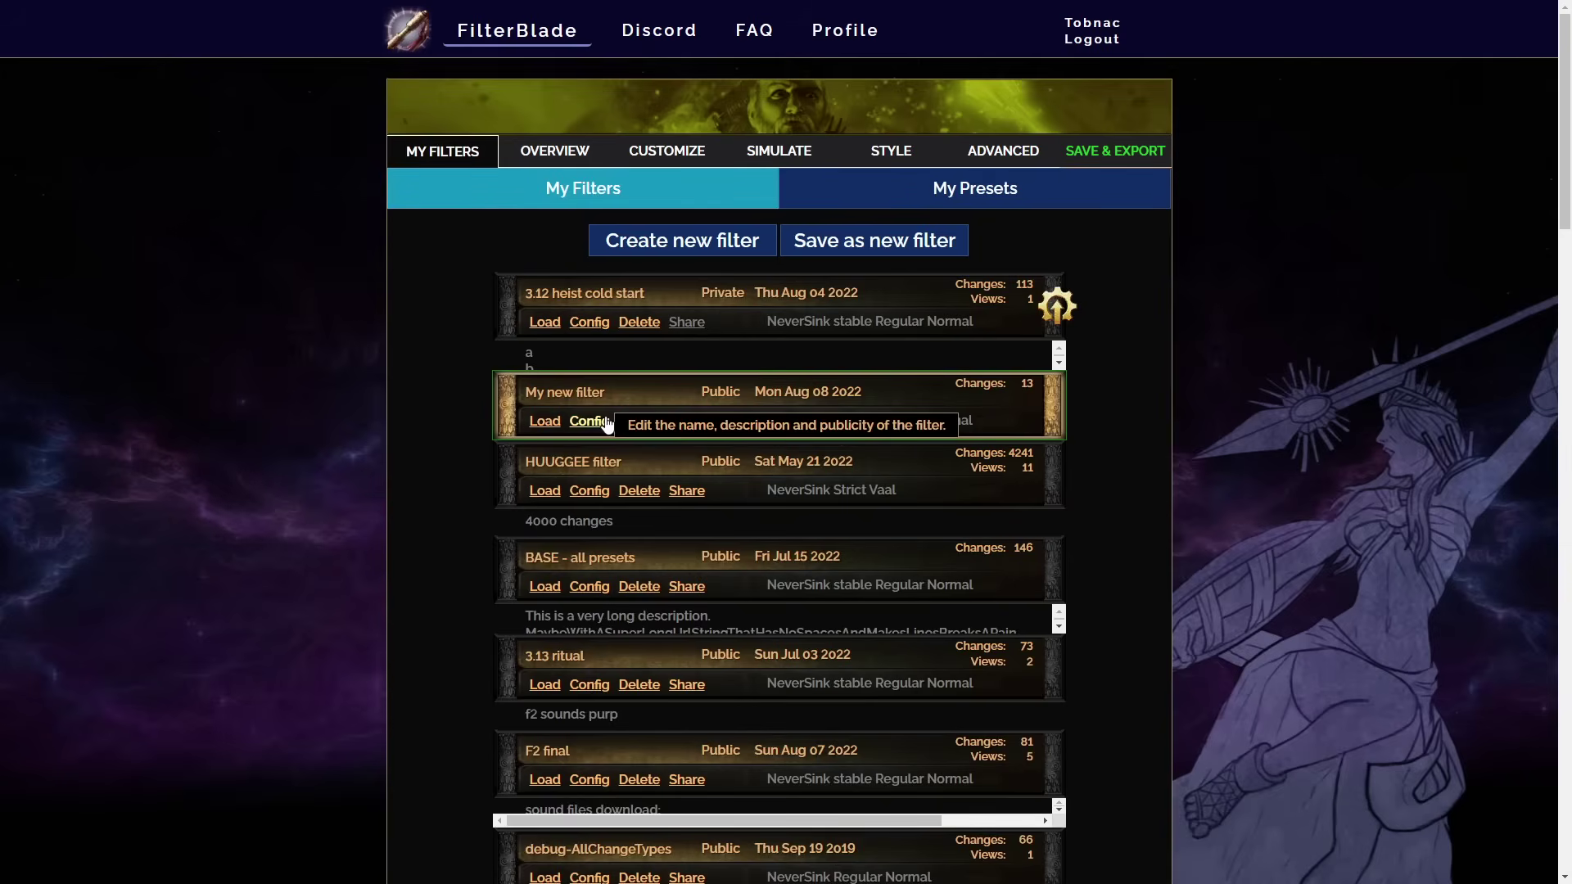
click(589, 421)
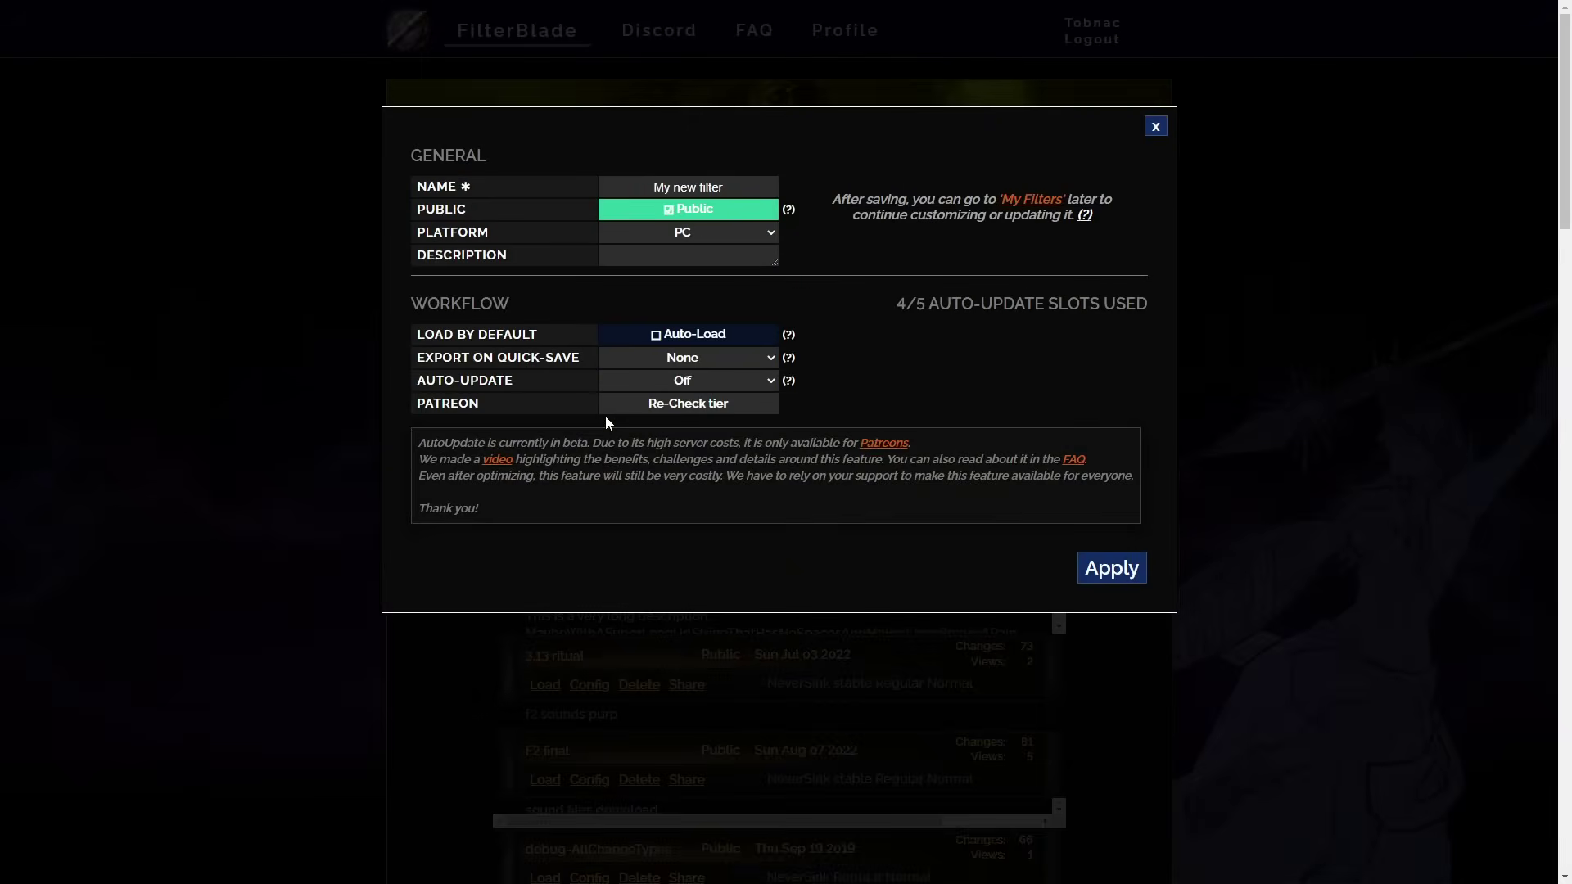
click(688, 358)
click(700, 394)
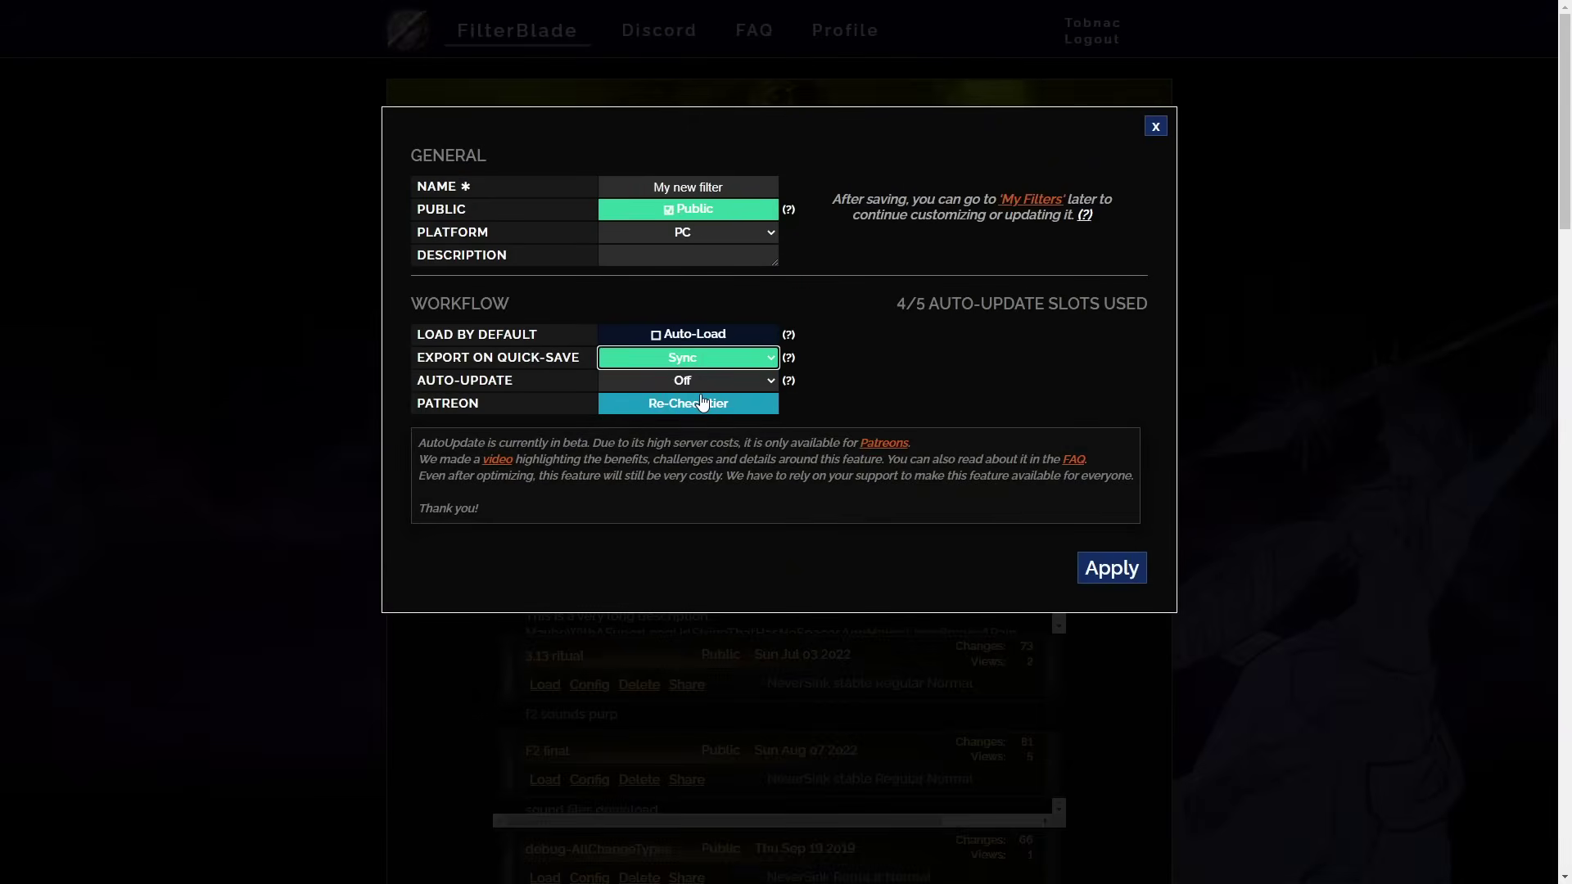
click(1085, 567)
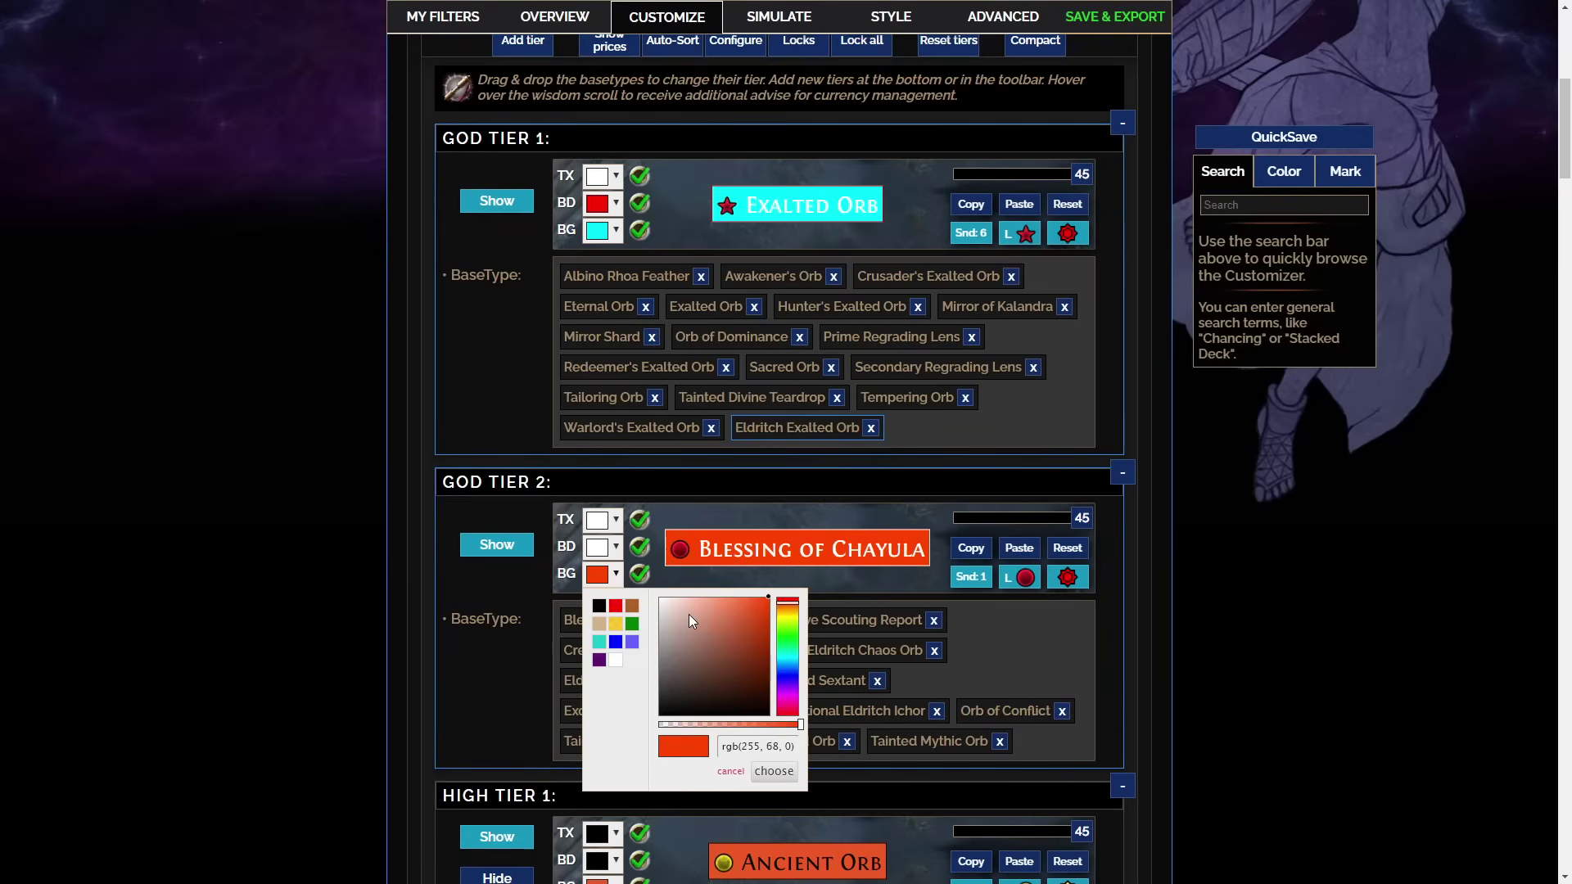
- Lighten the God Tier 2 background to a paler orange and quick-save the filter
drag(689, 614, 740, 586)
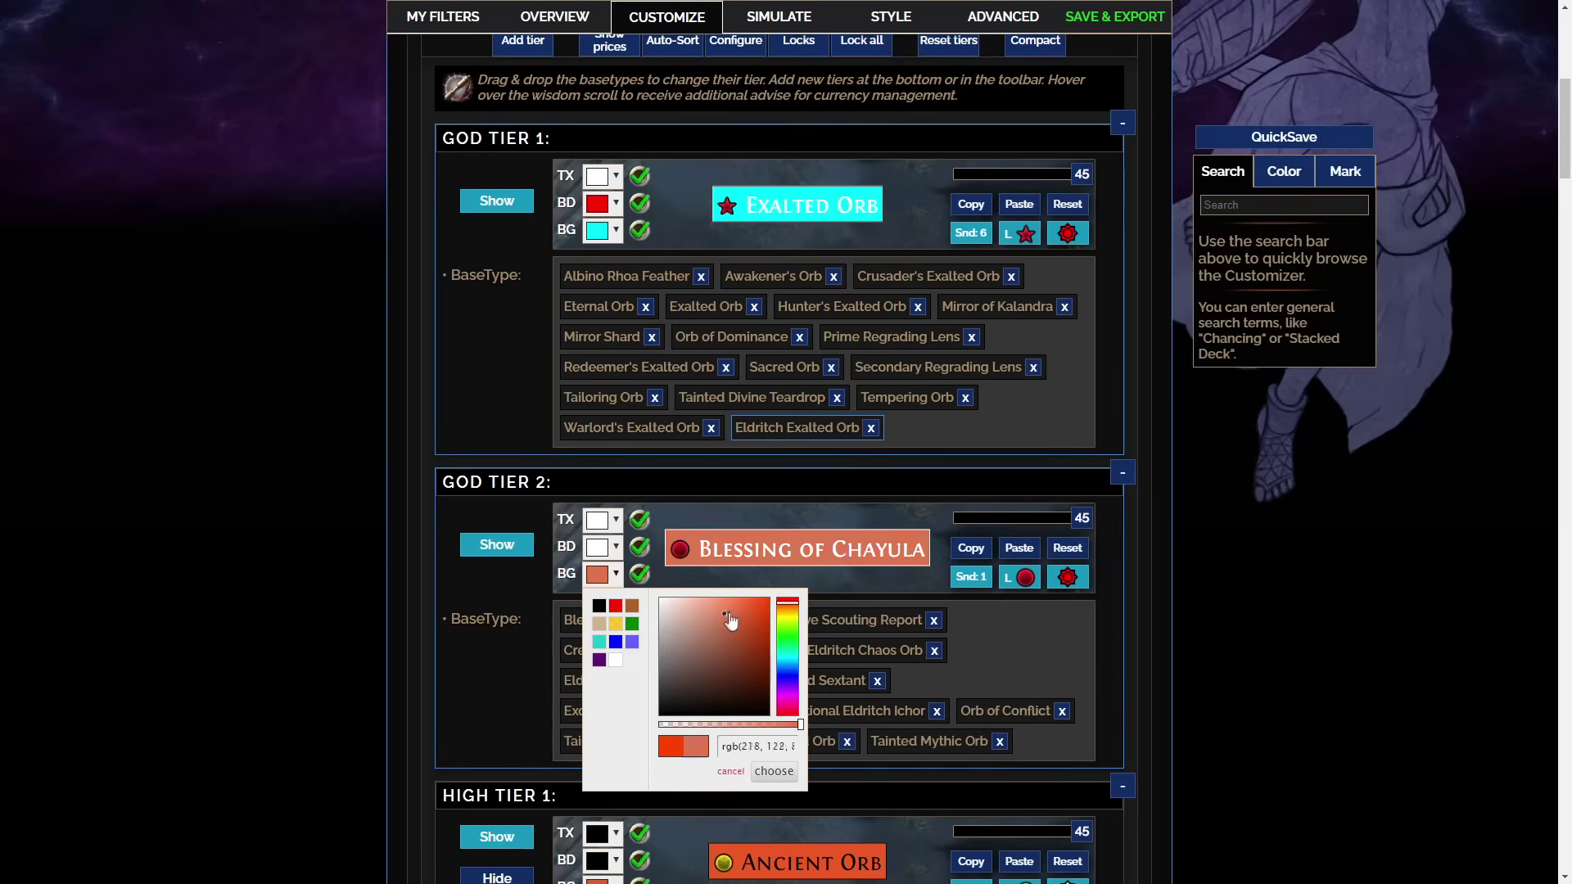
click(842, 486)
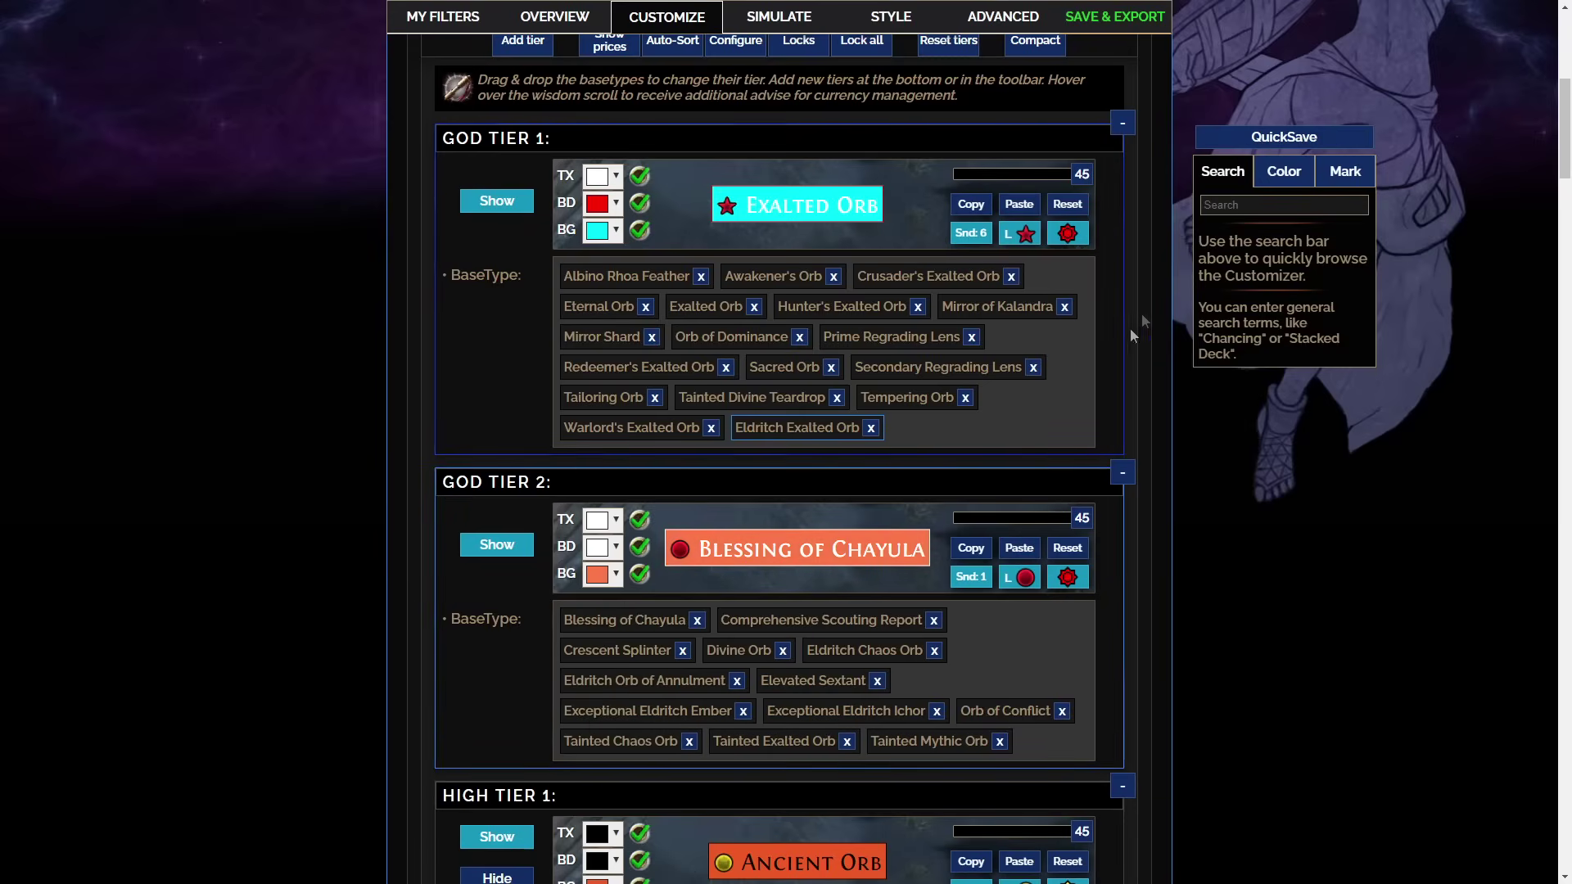
click(1273, 136)
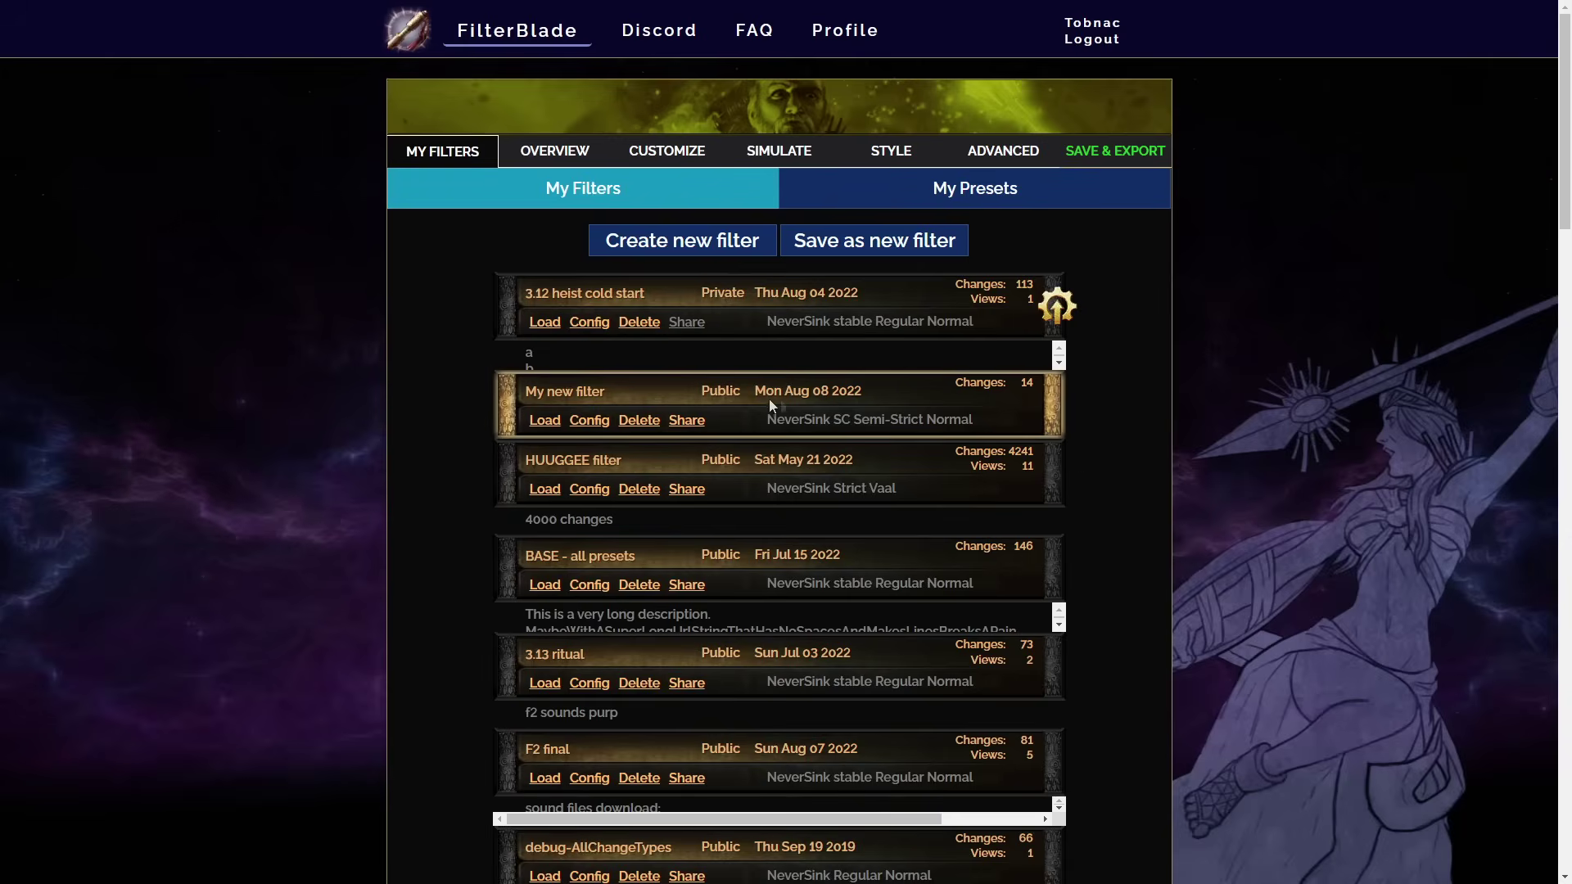
- Set AUTO-UPDATE to On in My new filter's Config and apply it
click(589, 421)
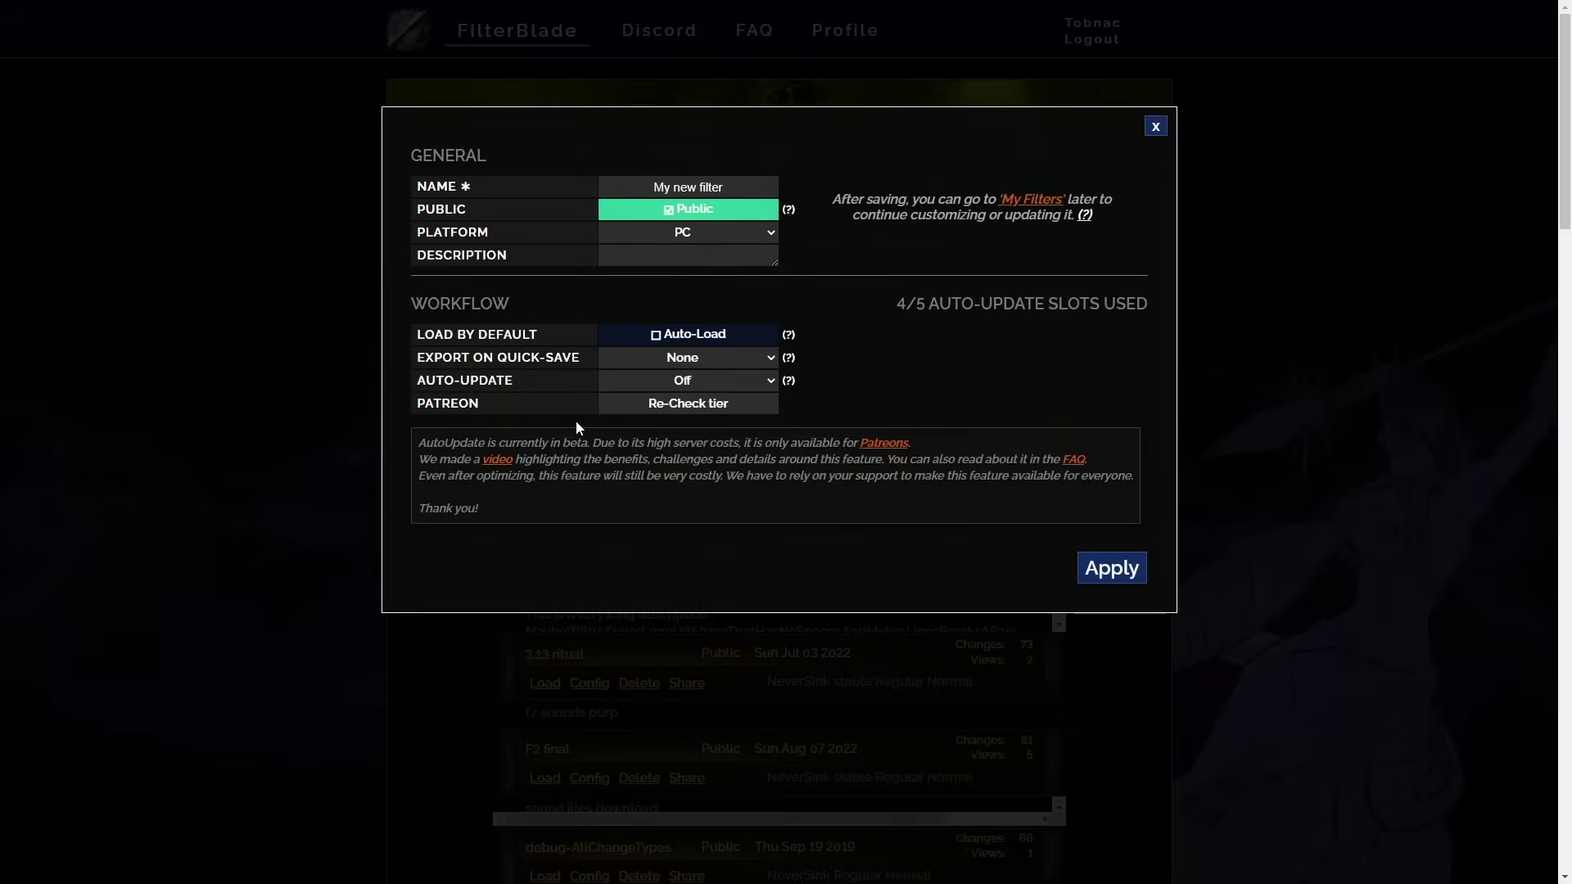
click(686, 380)
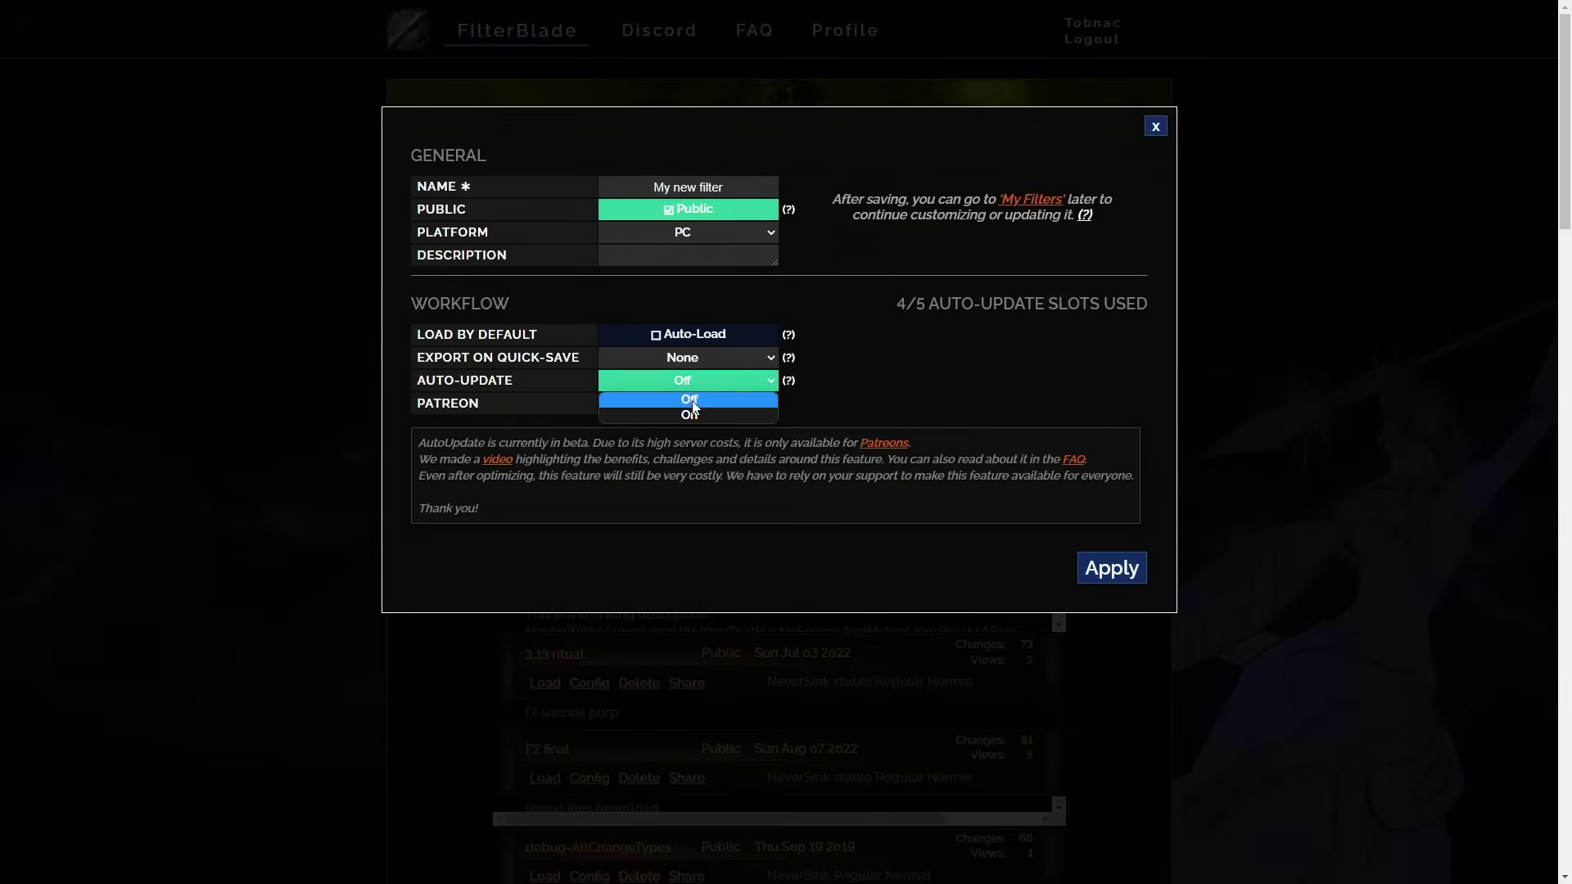
click(689, 415)
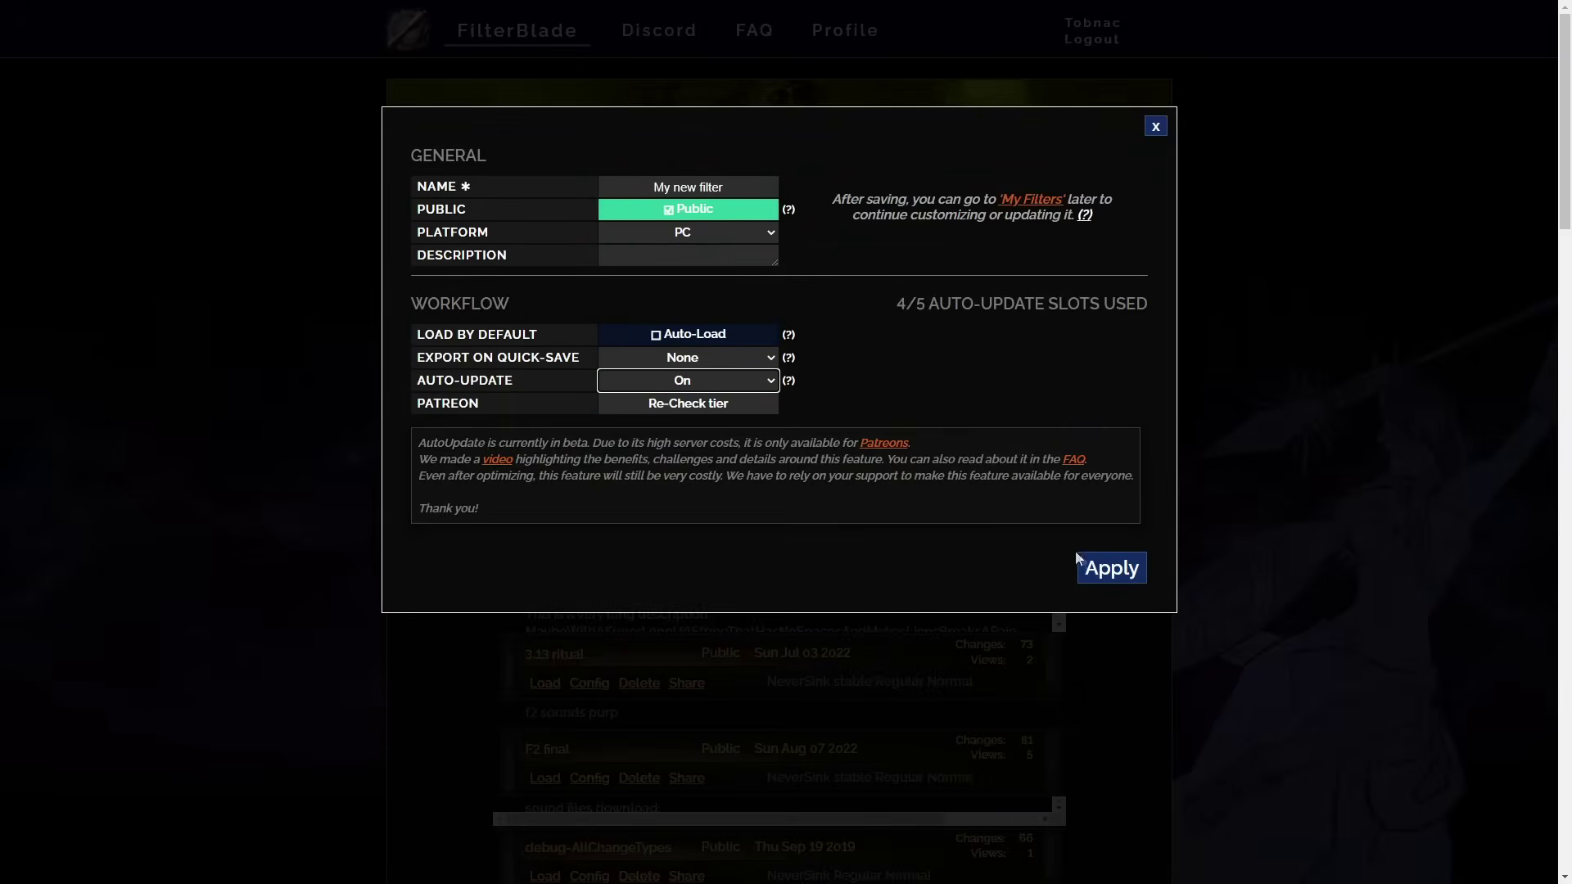
click(1111, 568)
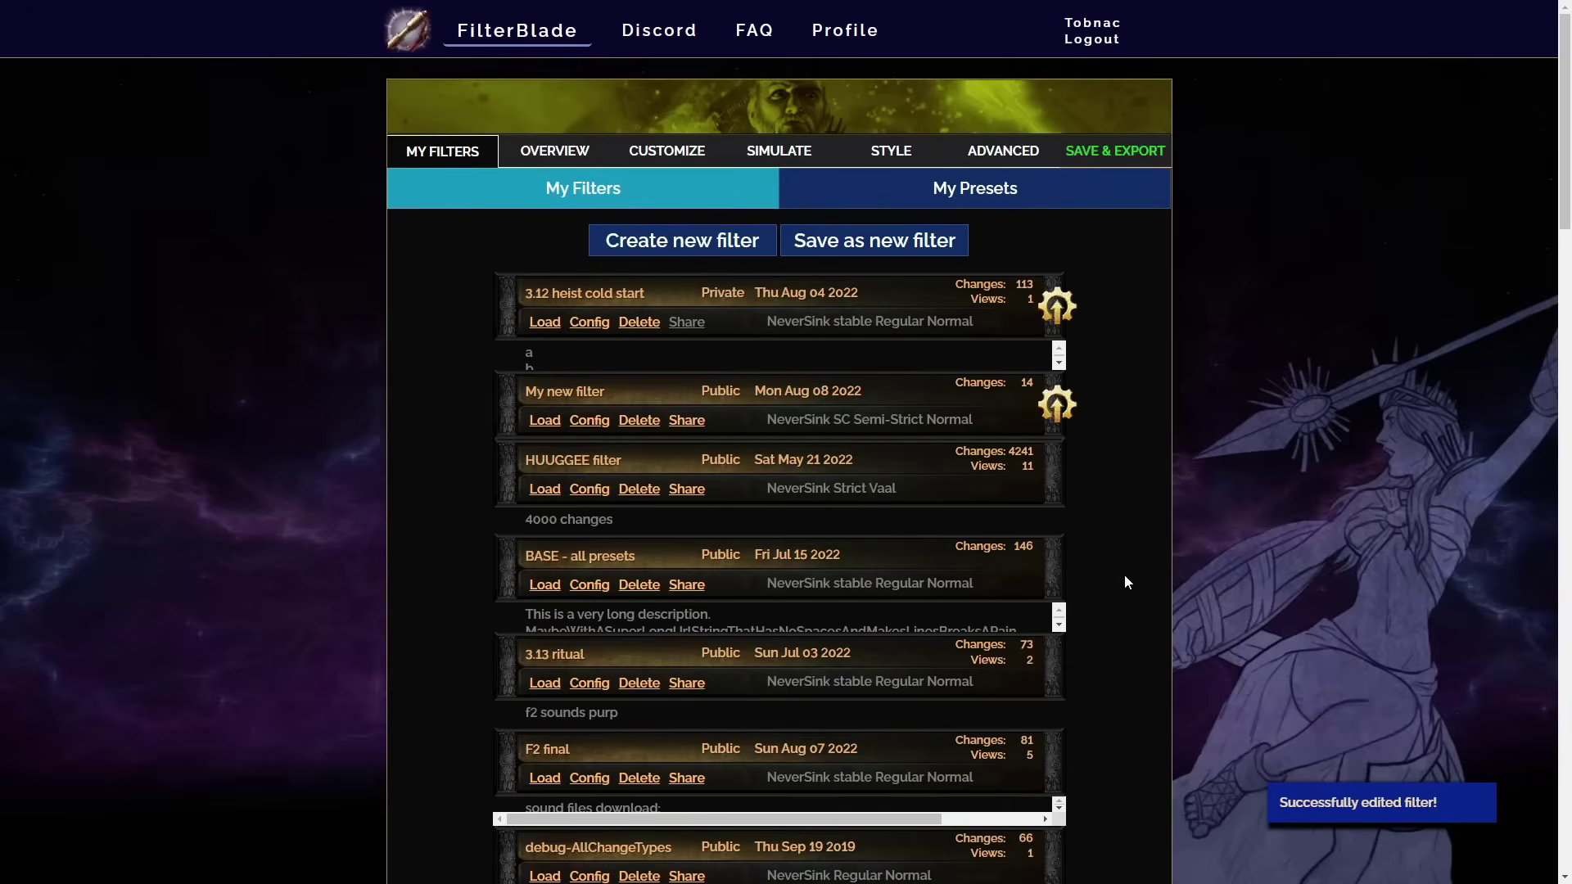